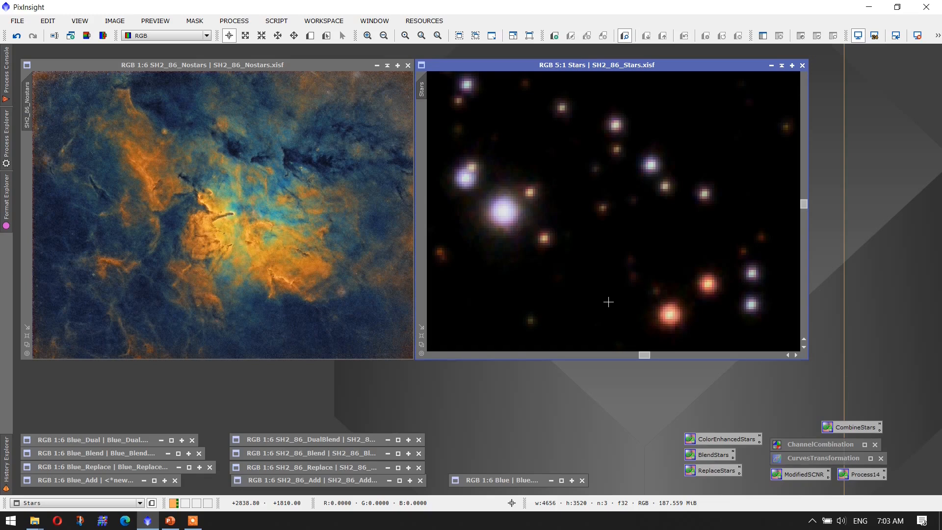
Apply the saved ReplaceStars PixelMath expression to the Blue image and match the result's zoom and position to the Stars image.
click(520, 480)
double_click(520, 479)
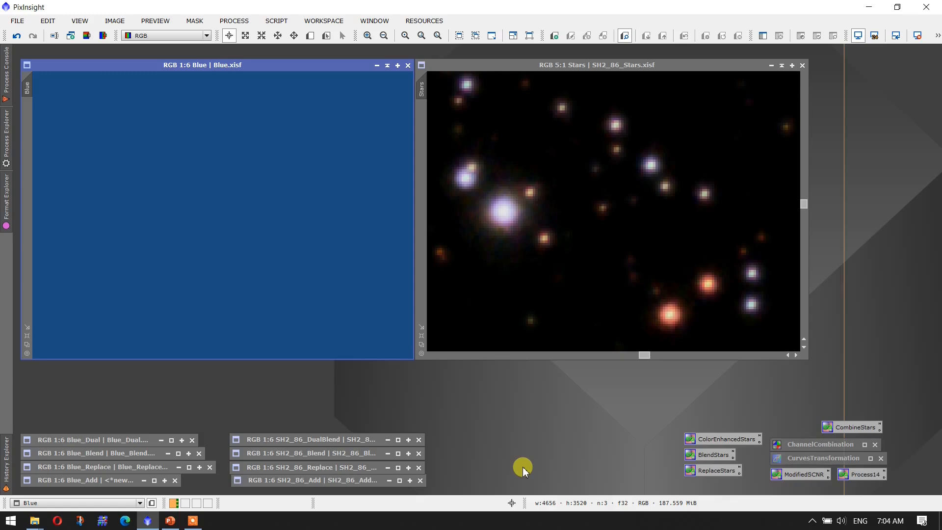
double_click(712, 472)
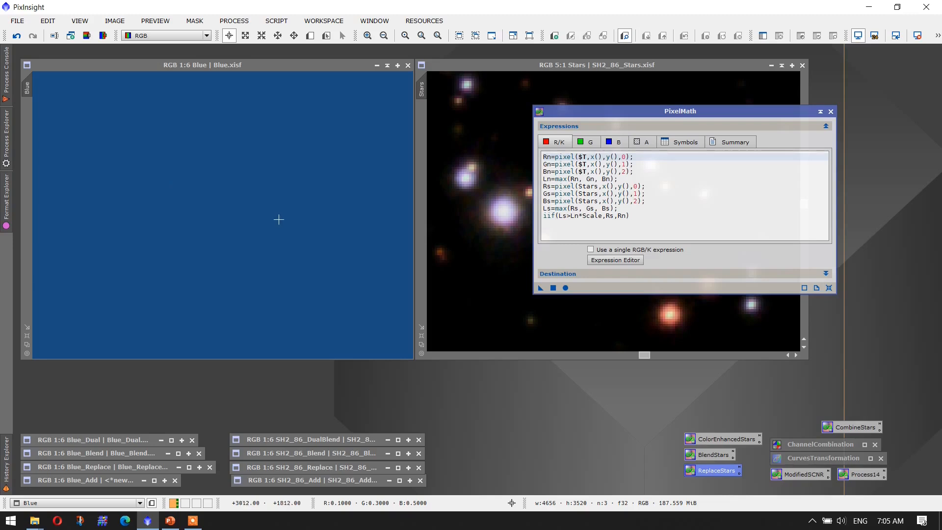
drag(538, 291, 242, 229)
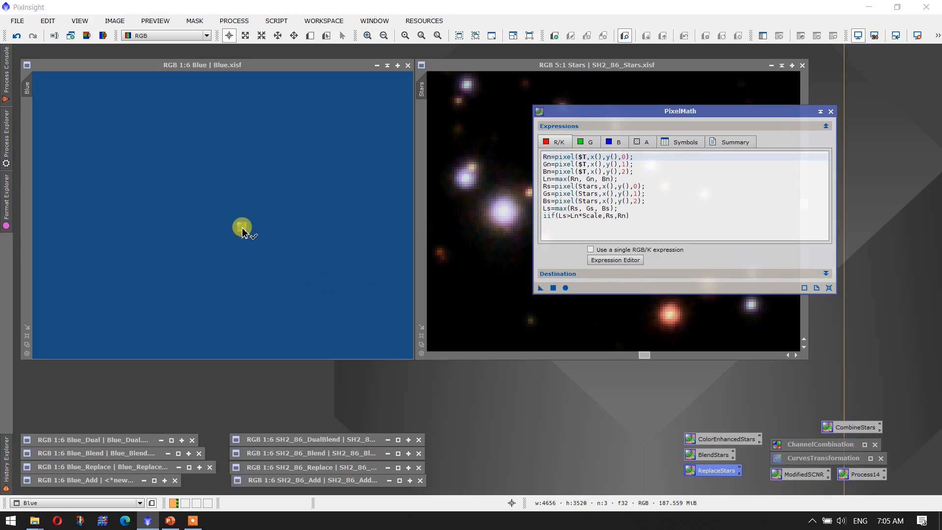
drag(242, 230, 241, 229)
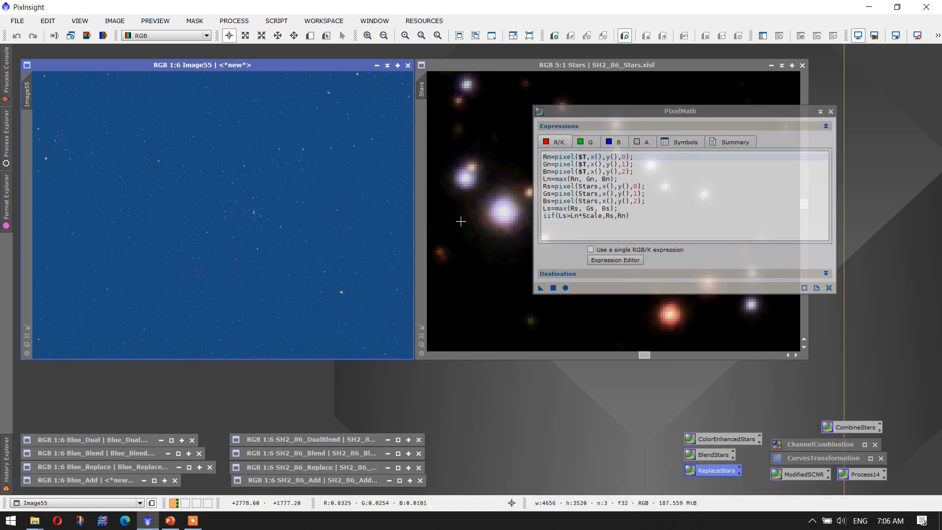
click(818, 111)
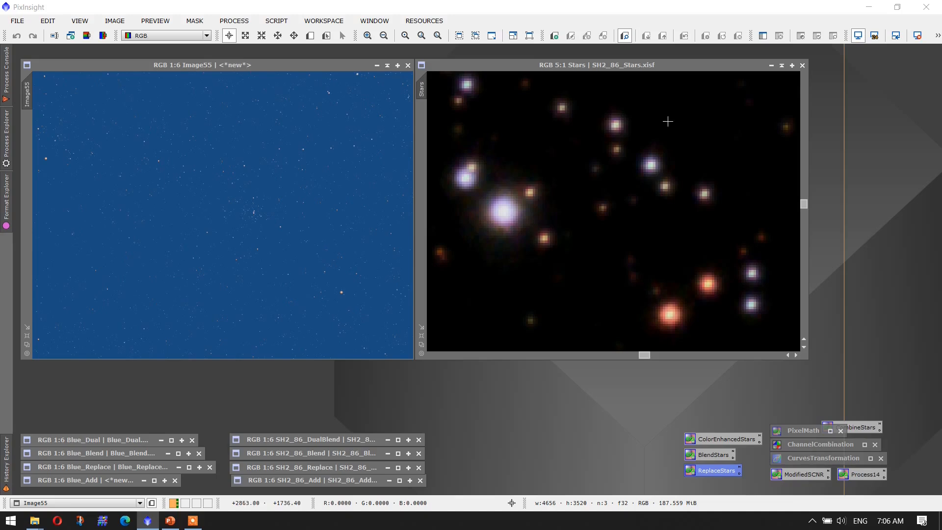
drag(420, 80, 27, 93)
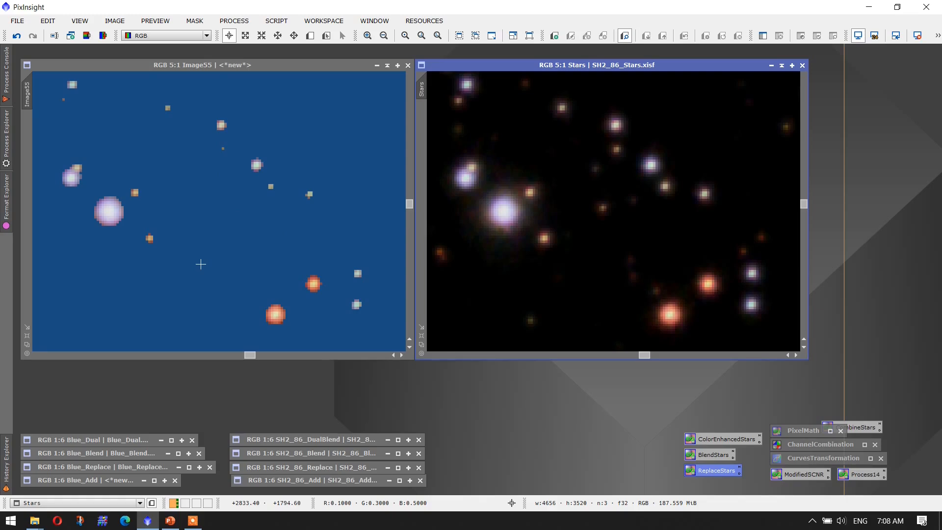
Apply the saved BlendStars expression $T + Stars - $T*Stars to the Blue image.
click(548, 165)
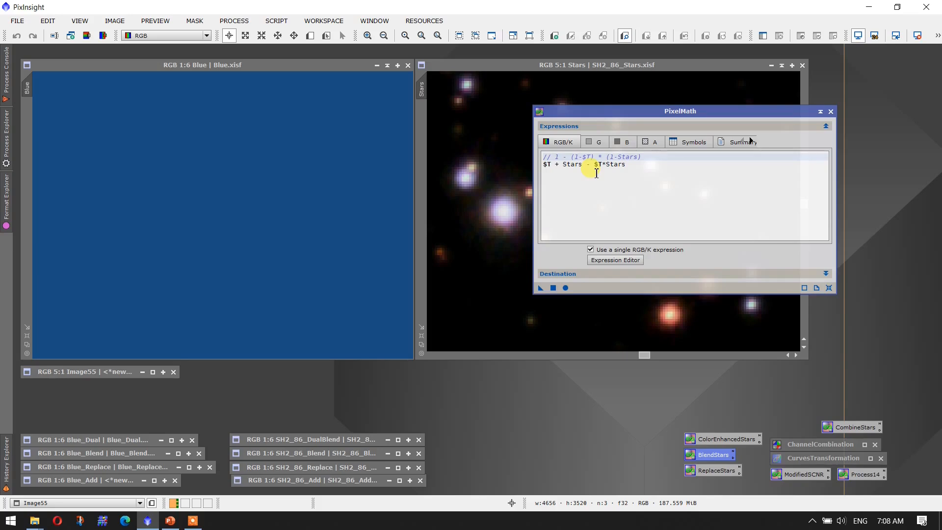
drag(540, 288, 196, 215)
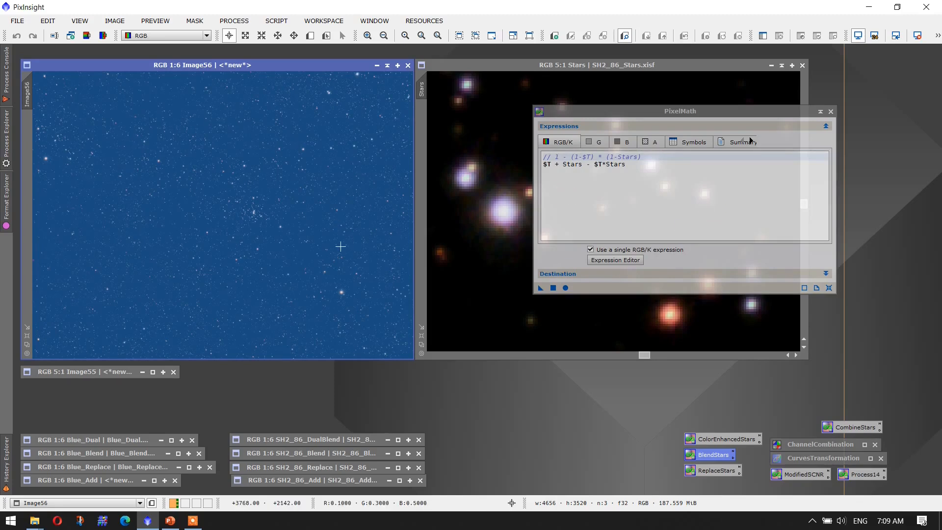
click(820, 112)
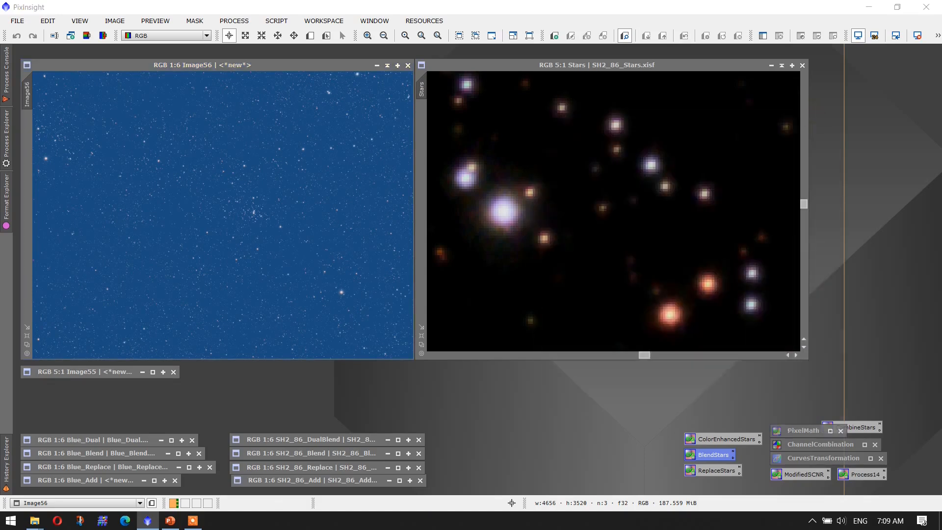
Match the blended result's zoom and position to the Stars image and compare it with the pixel-replacement result.
double_click(78, 373)
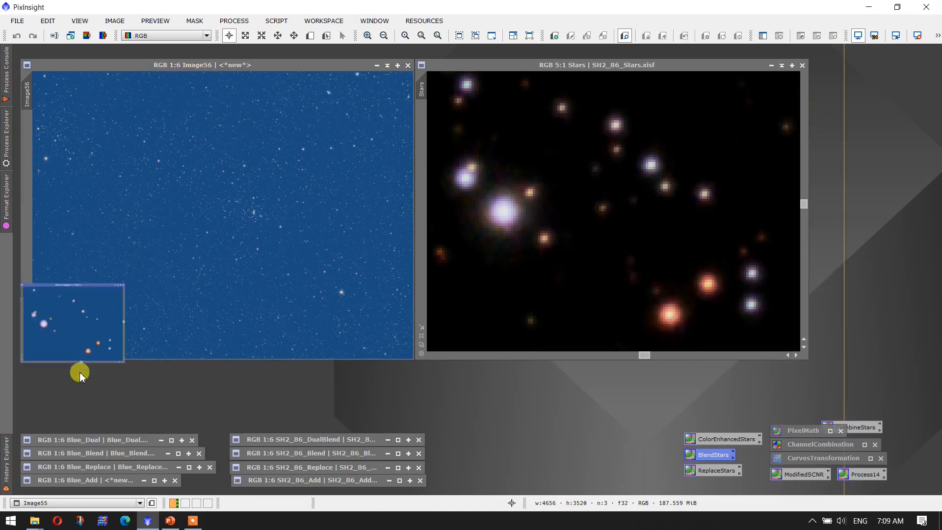
click(26, 344)
drag(134, 67, 535, 68)
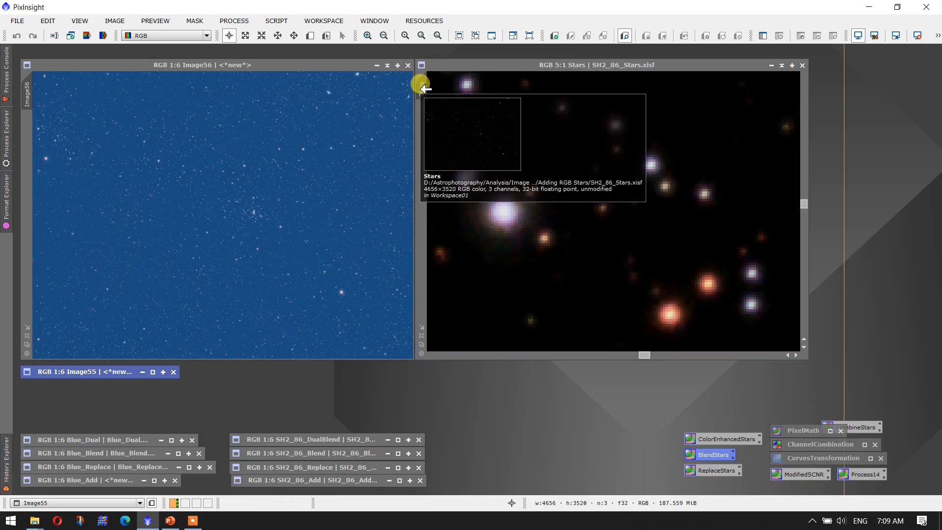
drag(419, 84, 28, 88)
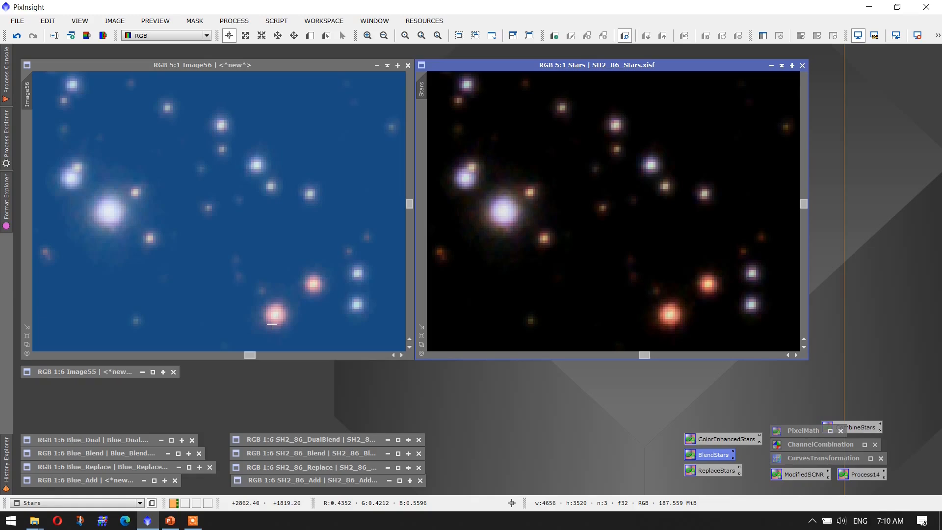
double_click(81, 373)
drag(27, 88, 423, 104)
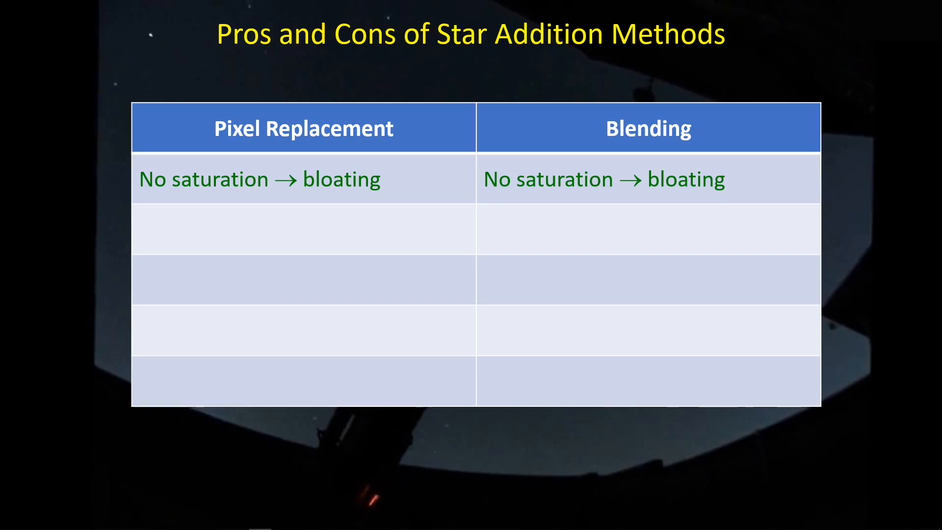
key(Right)
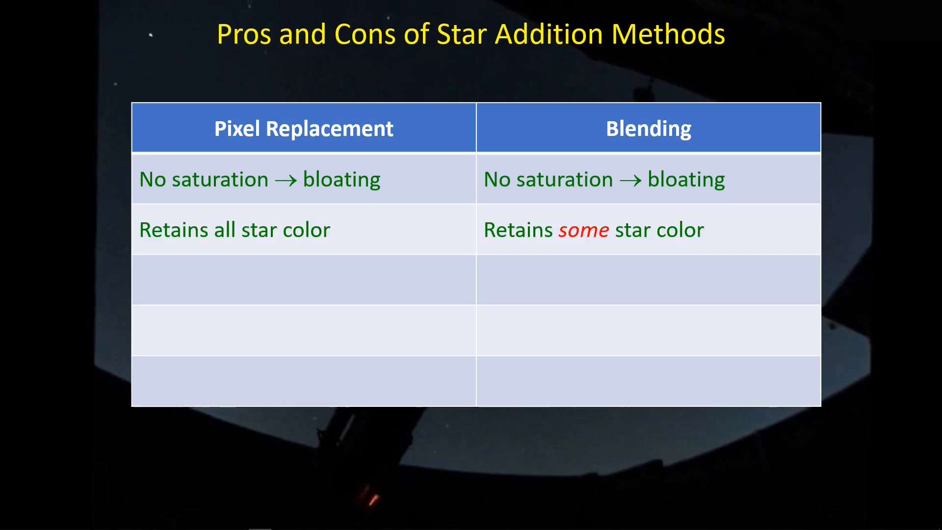
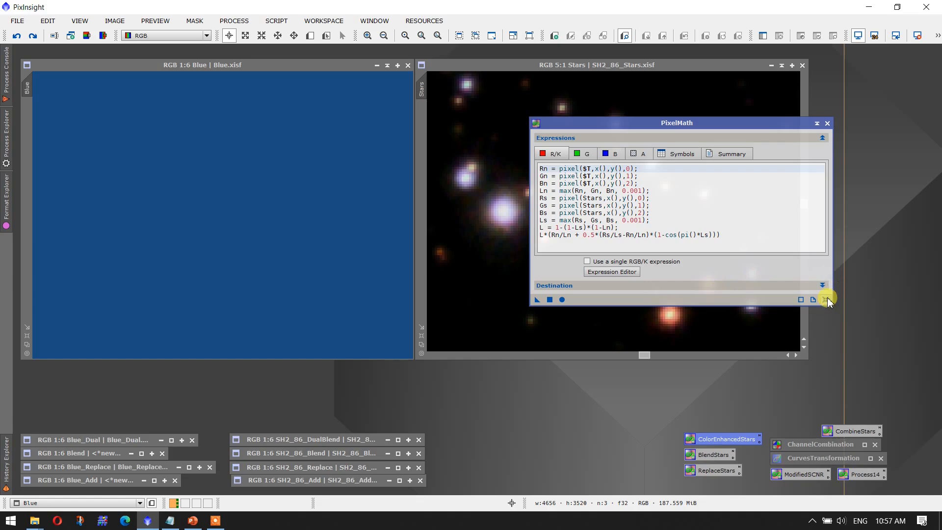
Reset PixelMath and turn off the single RGB/K expression so that each colour channel has its own expression.
click(825, 299)
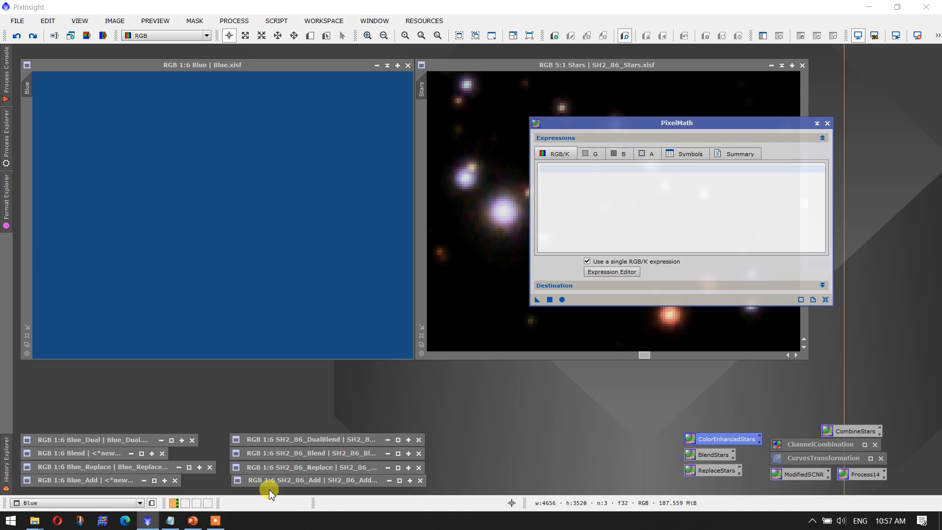
click(170, 520)
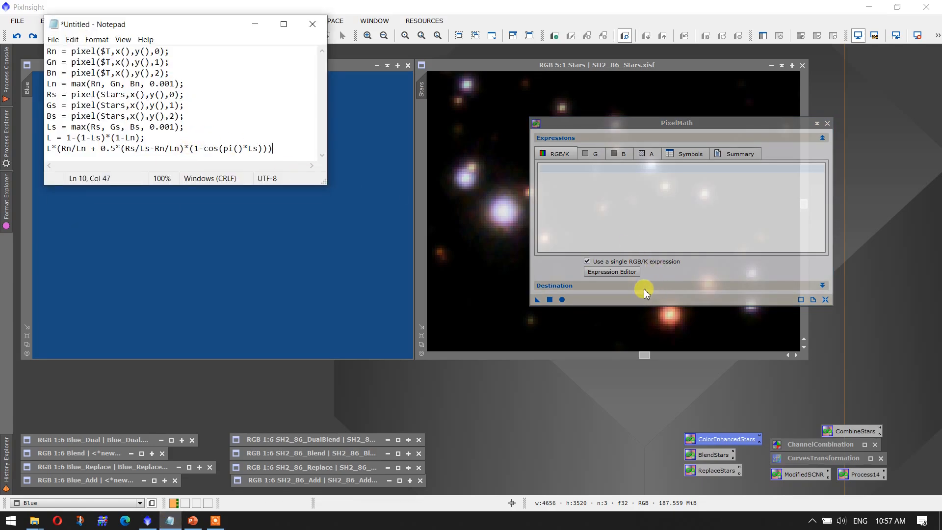
click(587, 263)
click(587, 262)
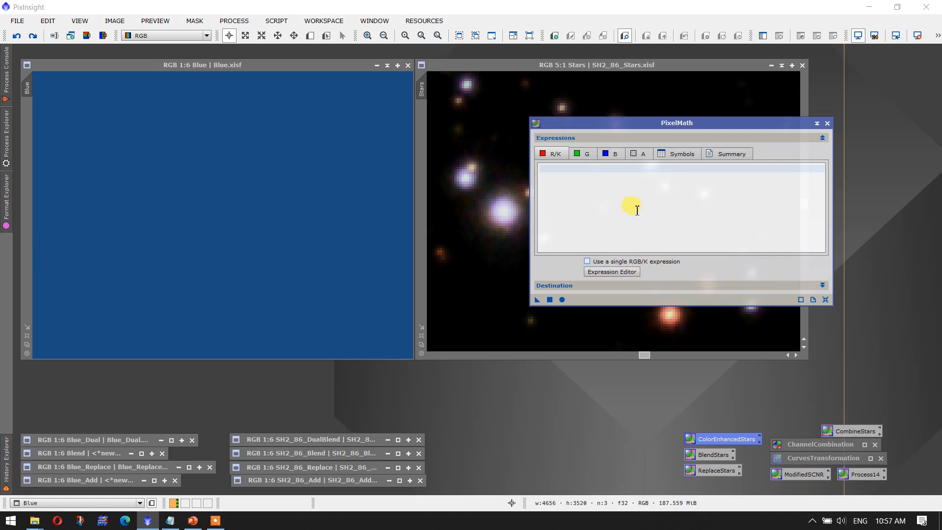
click(580, 153)
click(614, 154)
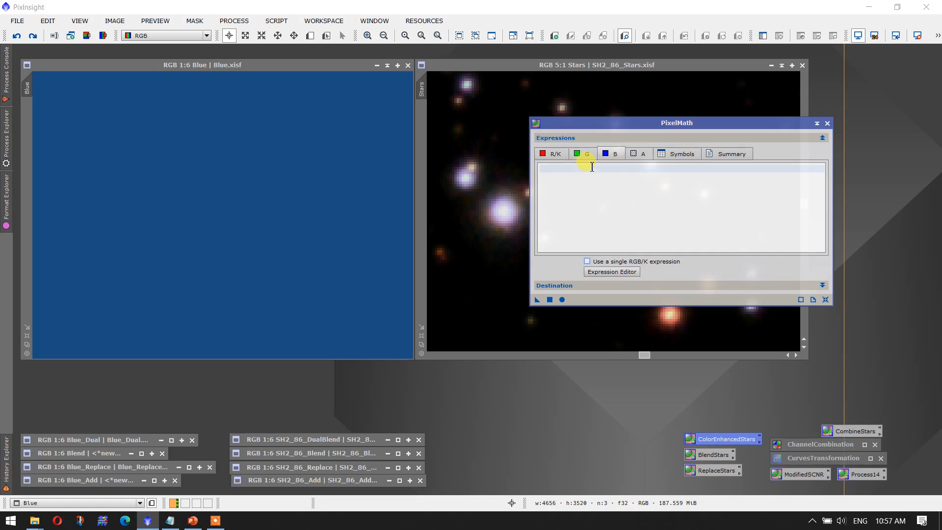
click(556, 155)
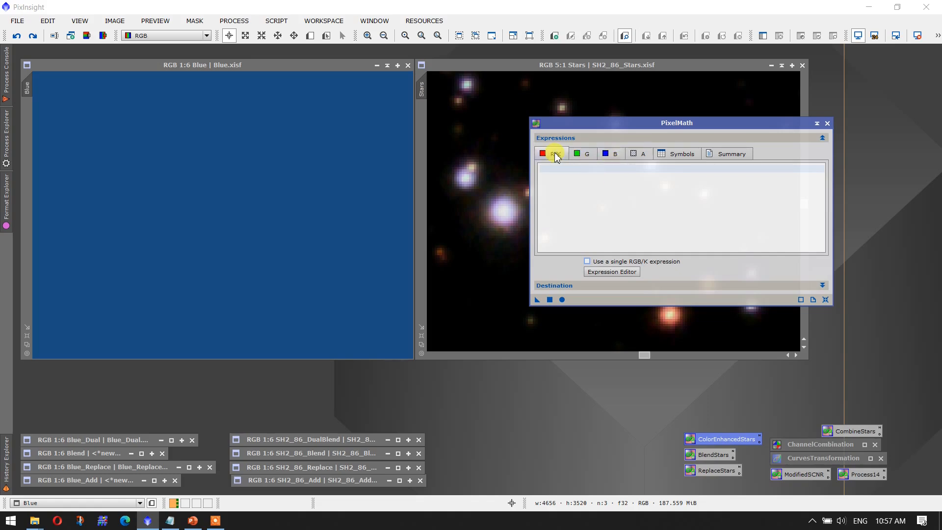
Set the PixelMath destination to create a new image with the RGB Color colour space.
click(621, 286)
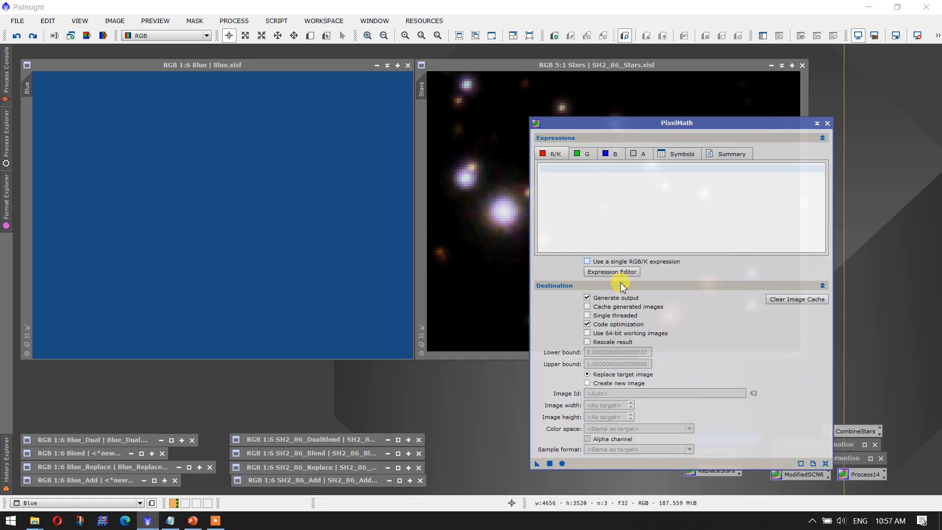
click(604, 383)
click(607, 428)
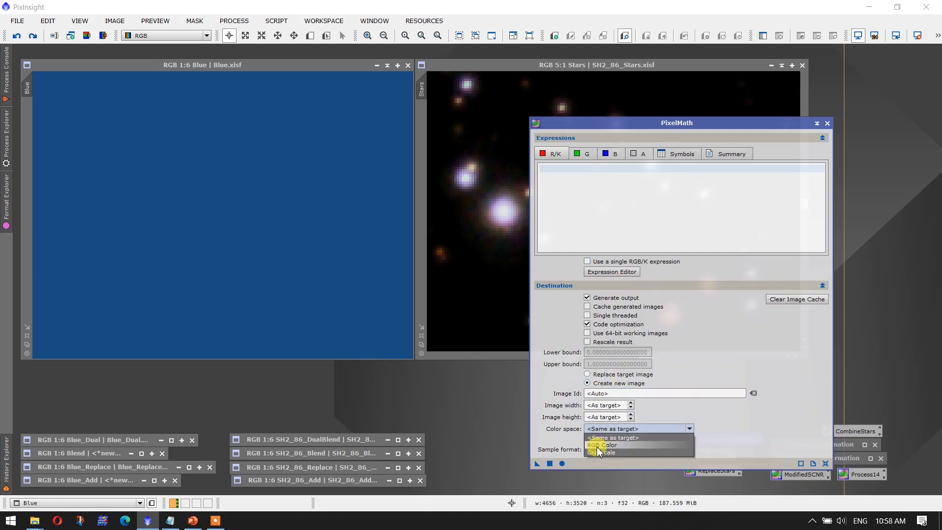
click(597, 446)
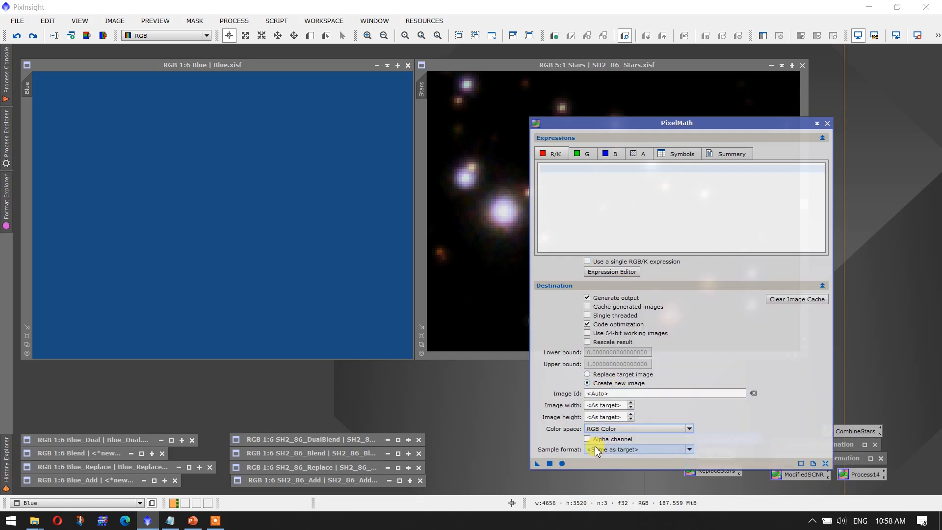
click(823, 285)
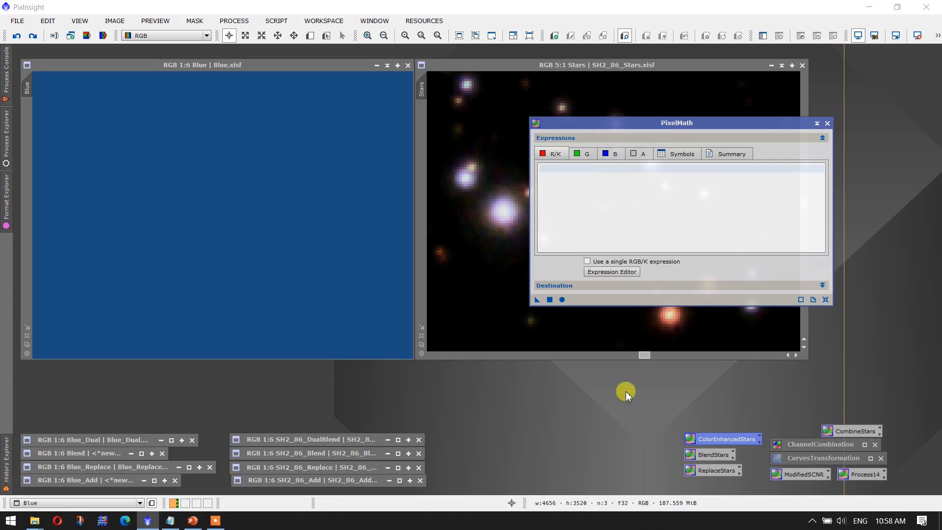
Copy the complete star-combination expression from Notepad and paste it into PixelMath's R/K channel expression.
click(172, 521)
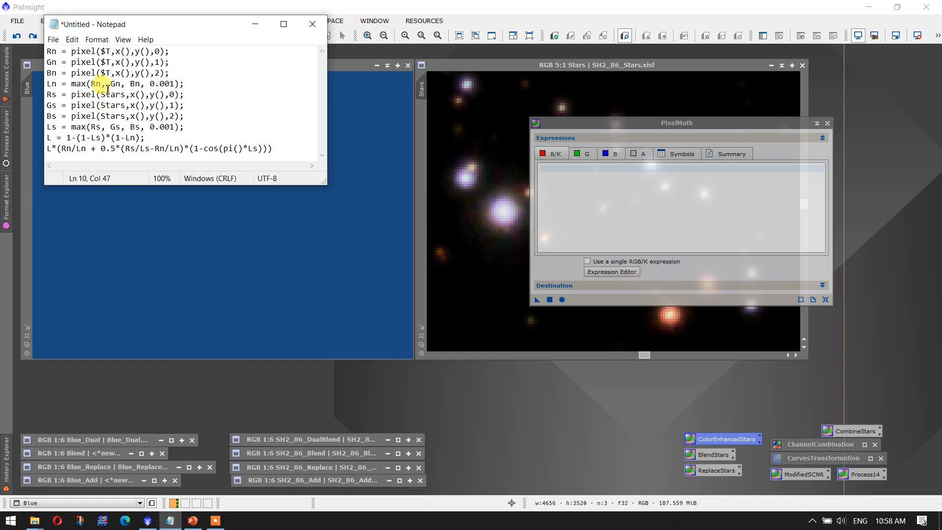
key(ctrl+a)
key(ctrl+c)
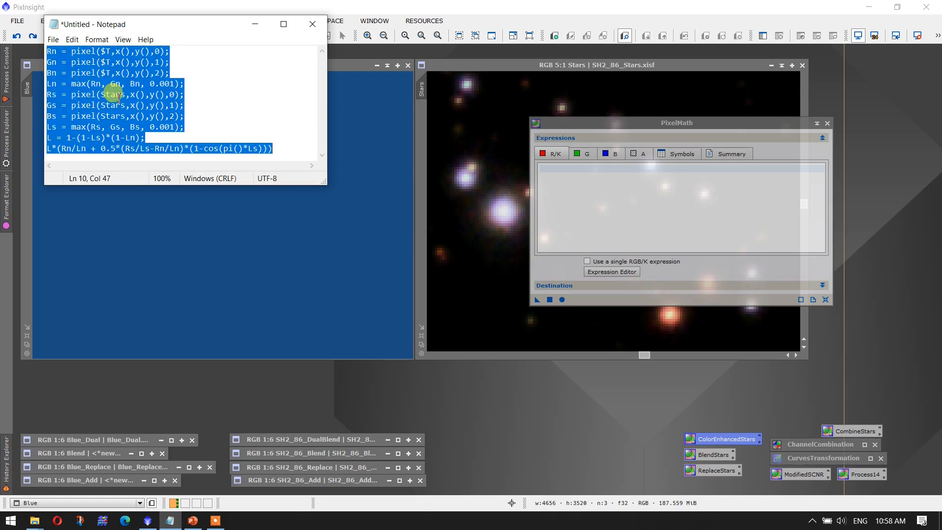
click(616, 181)
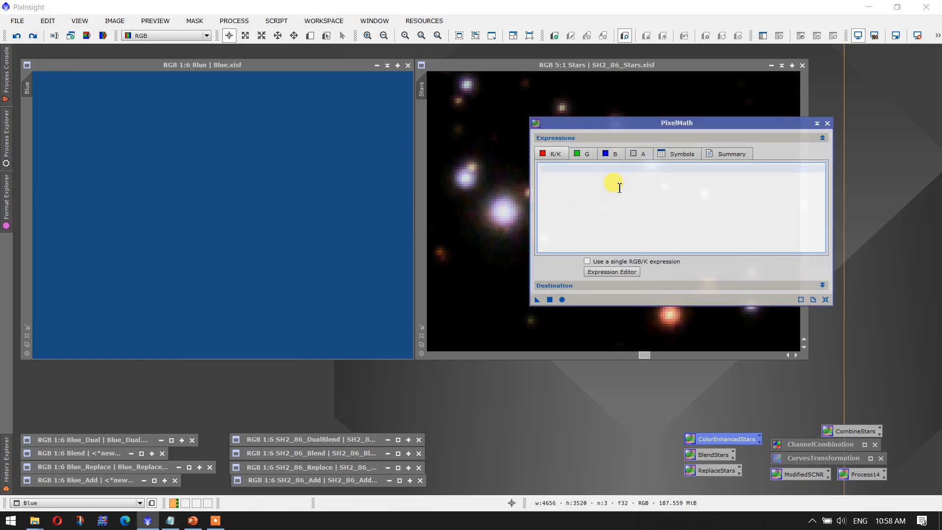
key(ctrl+v)
Paste the same copied expression into the green and blue channels and into the PixelMath symbols.
click(583, 156)
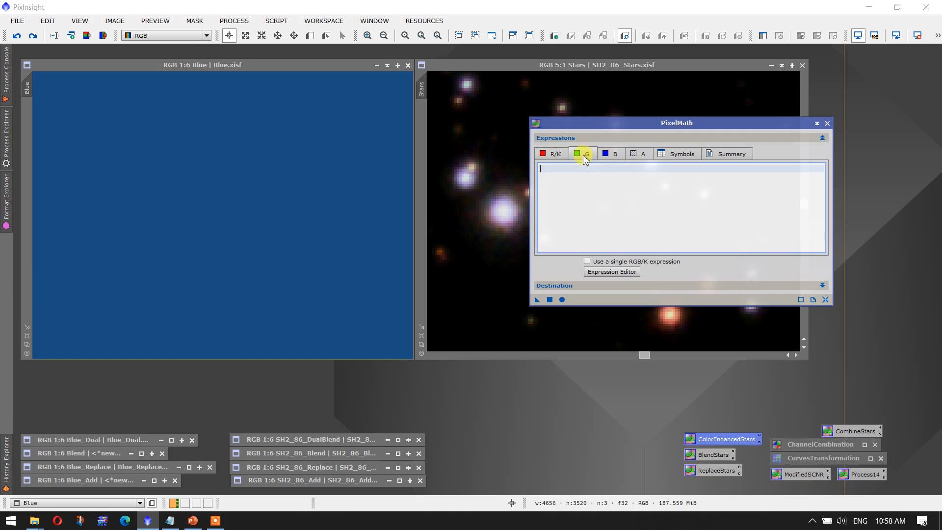
key(ctrl+v)
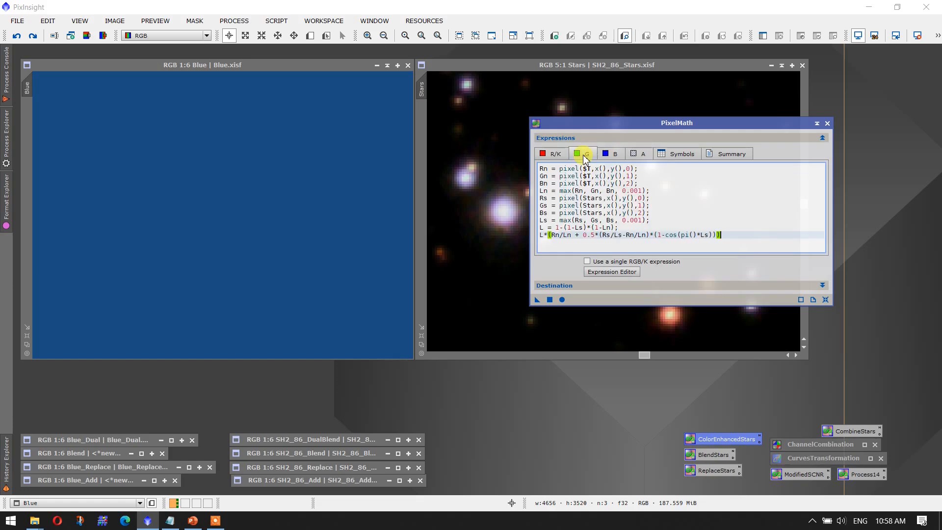
click(608, 159)
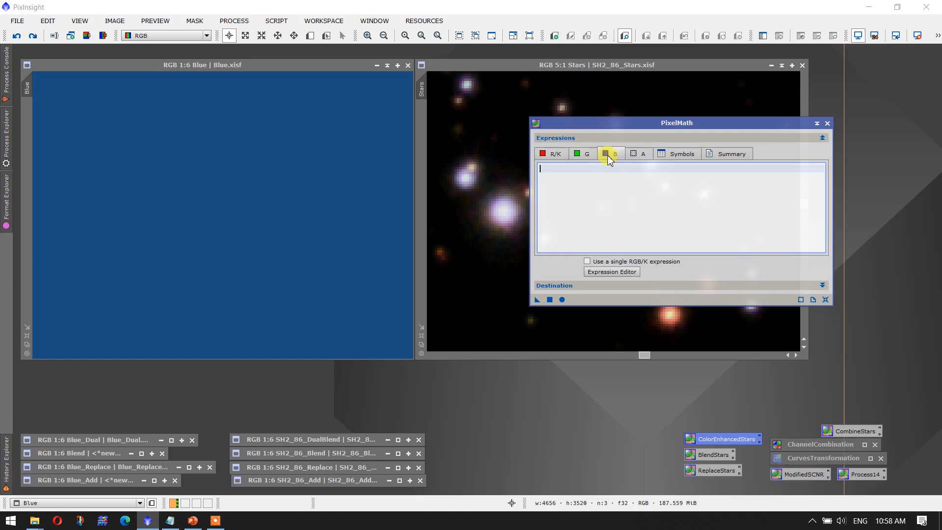
key(ctrl+v)
click(680, 154)
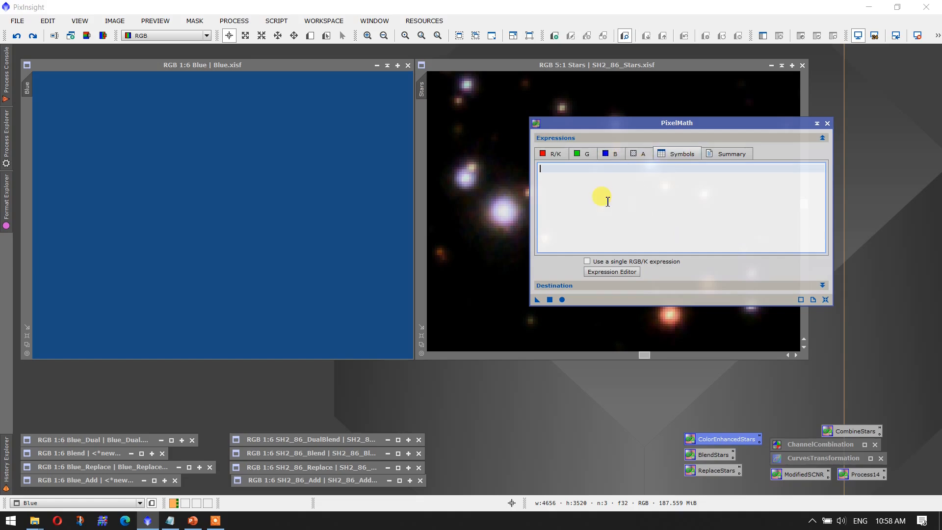
key(ctrl+v)
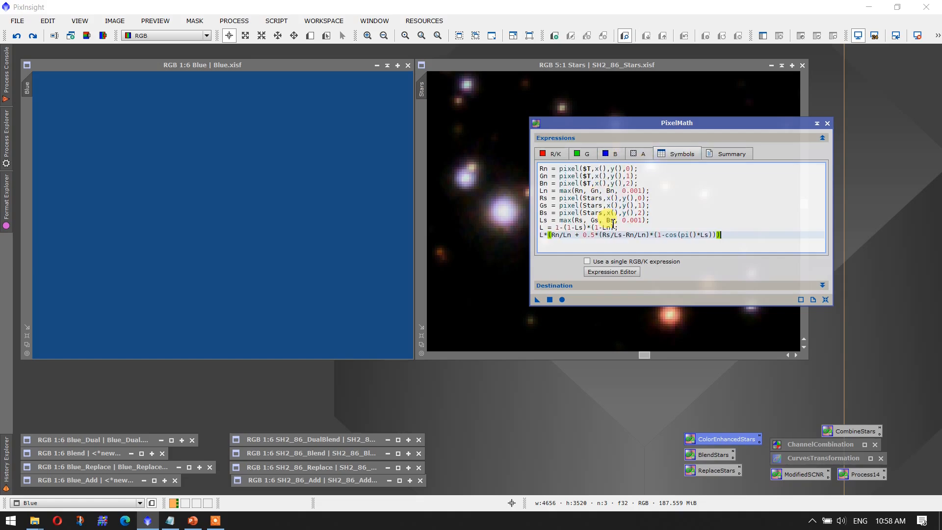
Edit the last line of the green channel expression to use the G variables instead of the R ones.
click(577, 155)
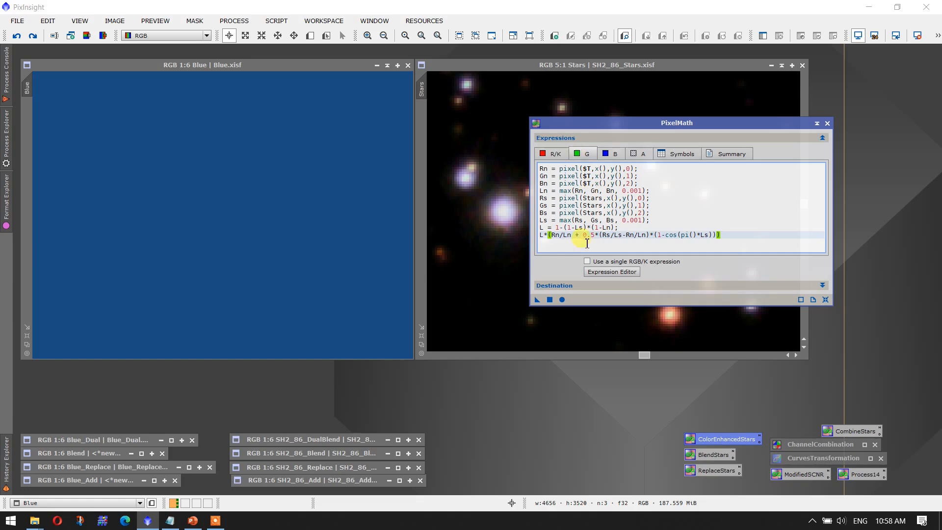
click(555, 235)
key(BackSpace)
text(G)
Change the last line of the blue channel expression to L*(Bn/Ln + 0.5*(Bs/Ls-Bn/Ln)*(1-cos(pi()*Ls))).
click(611, 154)
click(553, 235)
double_click(555, 235)
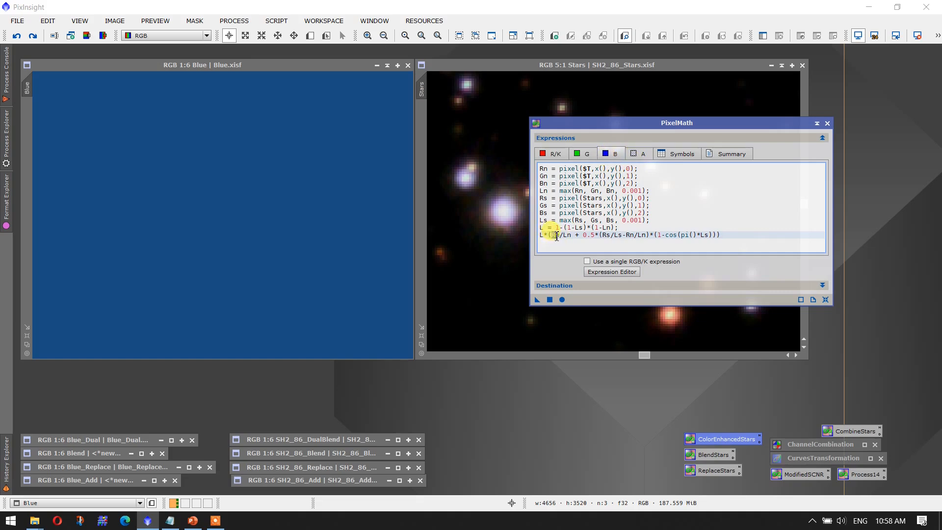
click(668, 222)
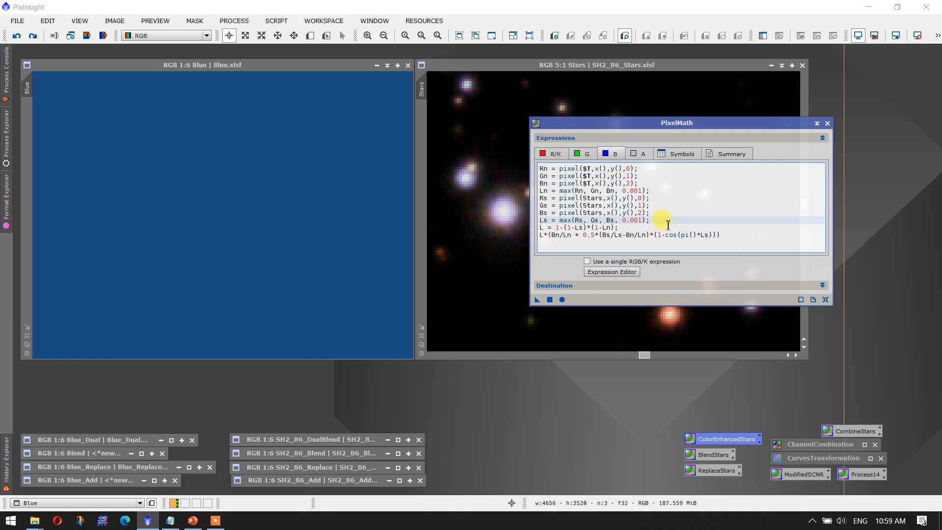
Reduce the PixelMath symbols to the bare declarations Rn, Gn, Bn, Ln, Rs, Gs, Bs, Ls and L, removing the final expression line.
click(671, 153)
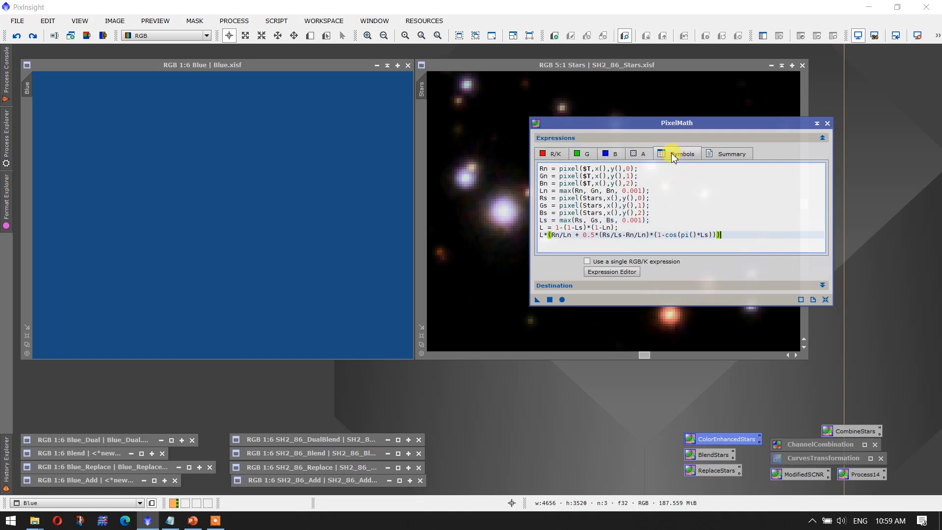
drag(548, 170, 635, 170)
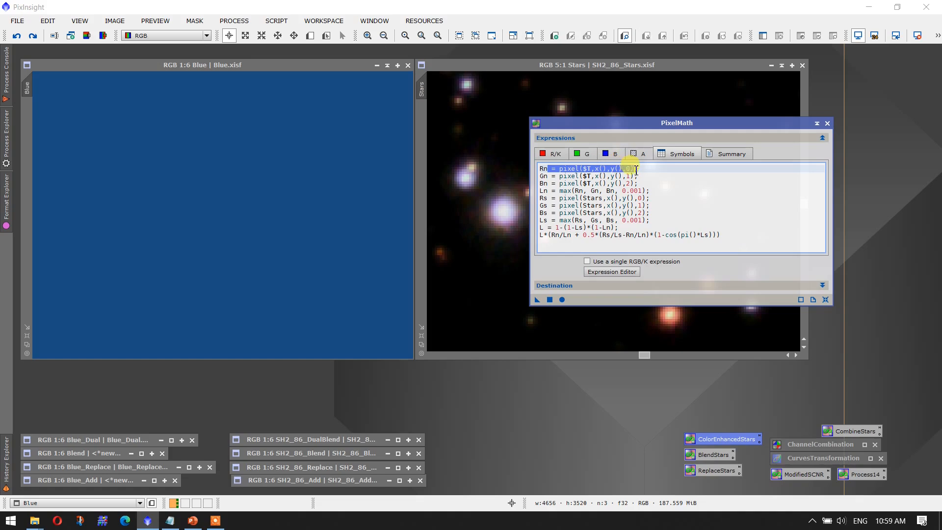
key(Delete)
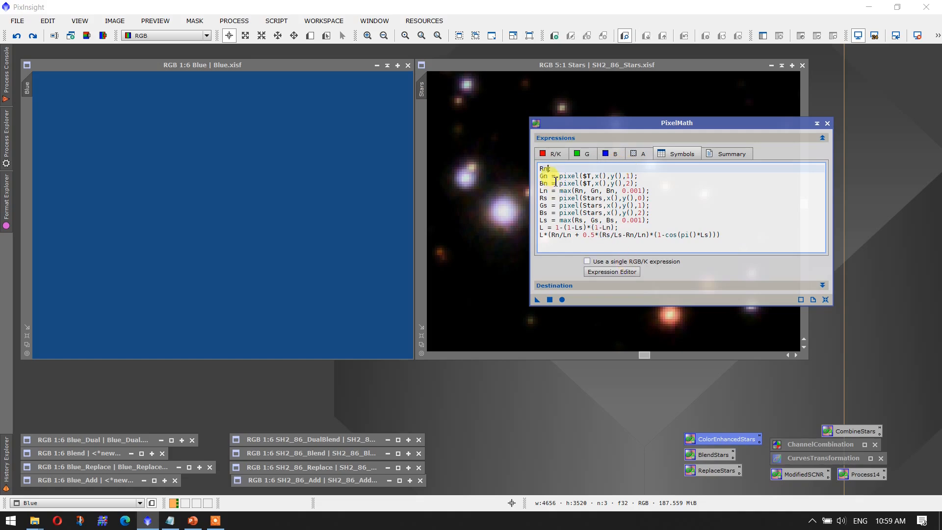
drag(548, 176, 634, 179)
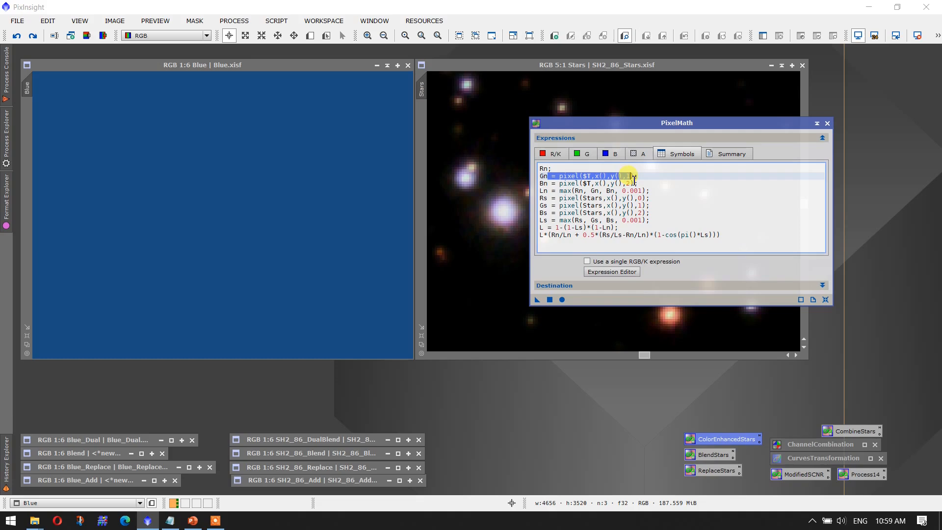
key(Delete)
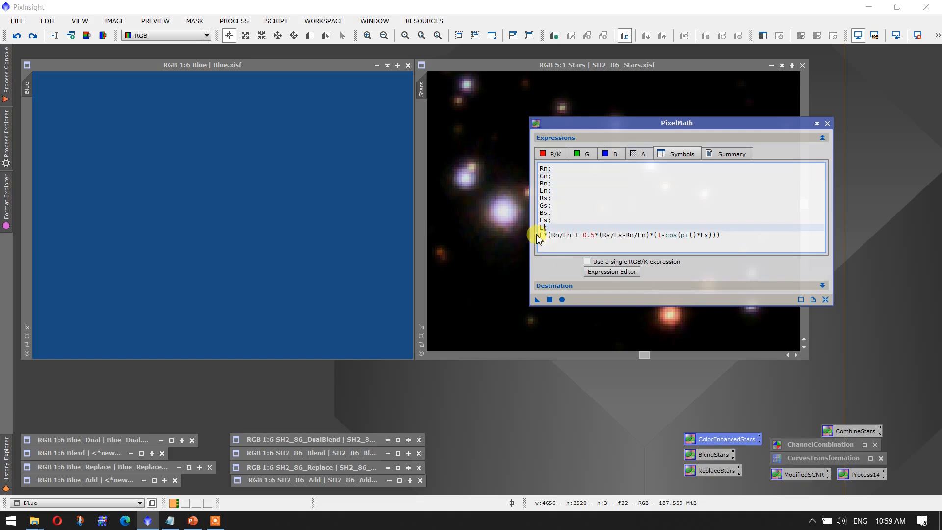
drag(540, 234, 736, 234)
key(Delete)
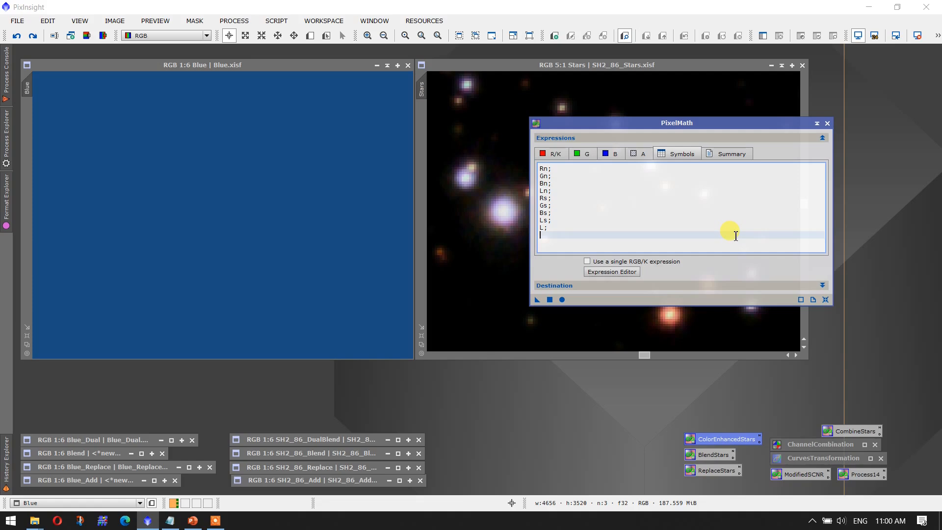
Store the finished PixelMath instance as a process icon on the workspace and name it NewBlend.
click(553, 155)
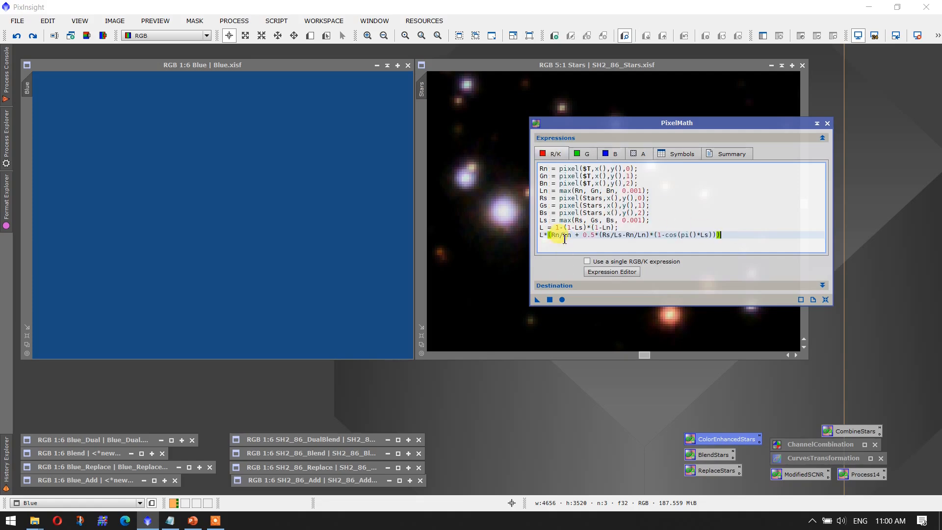
drag(536, 303, 521, 404)
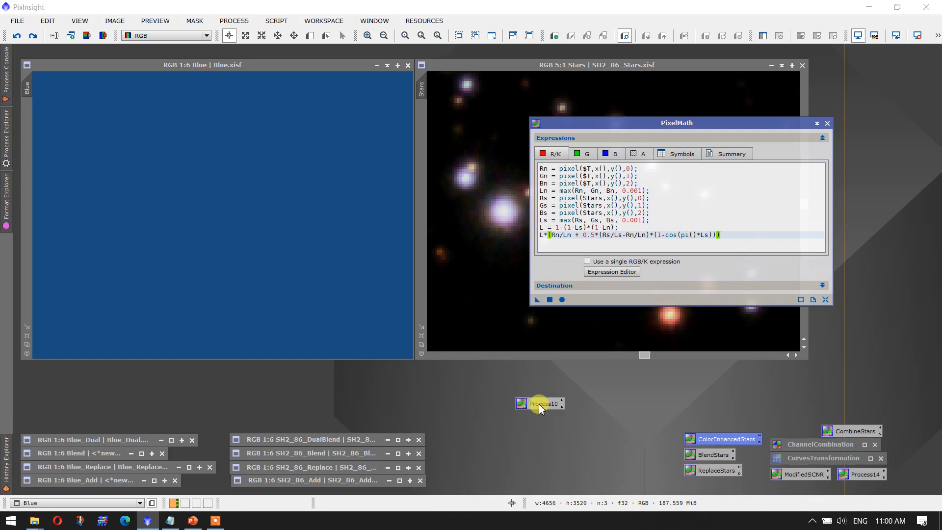
right_click(540, 408)
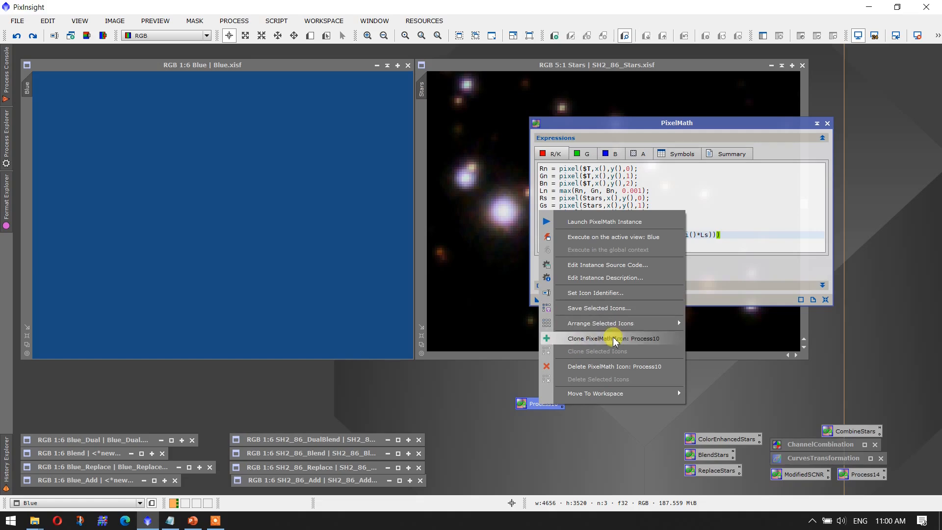
click(610, 293)
text(NewBlend)
click(534, 276)
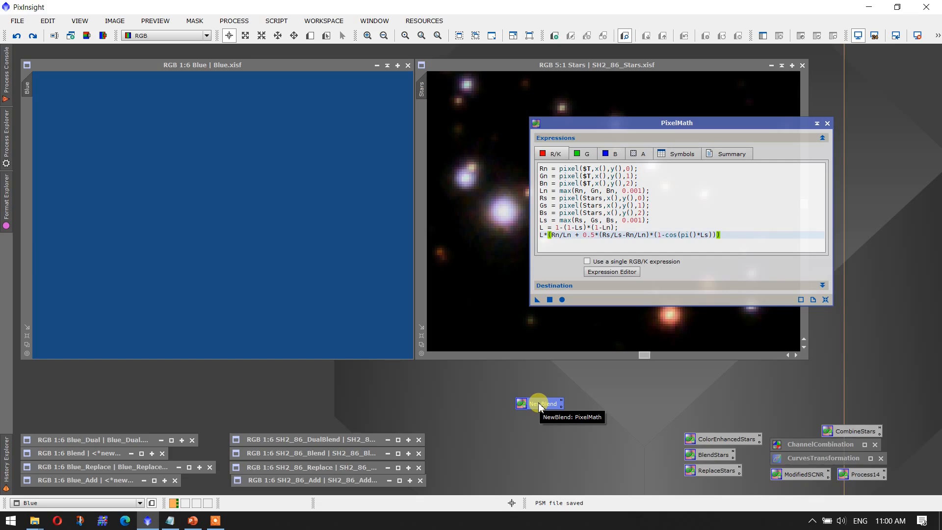
Save the NewBlend process icon as newblend.xpsm in the Adding RGB Stars folder and place the icon beside ReplaceStars.
right_click(539, 403)
click(607, 308)
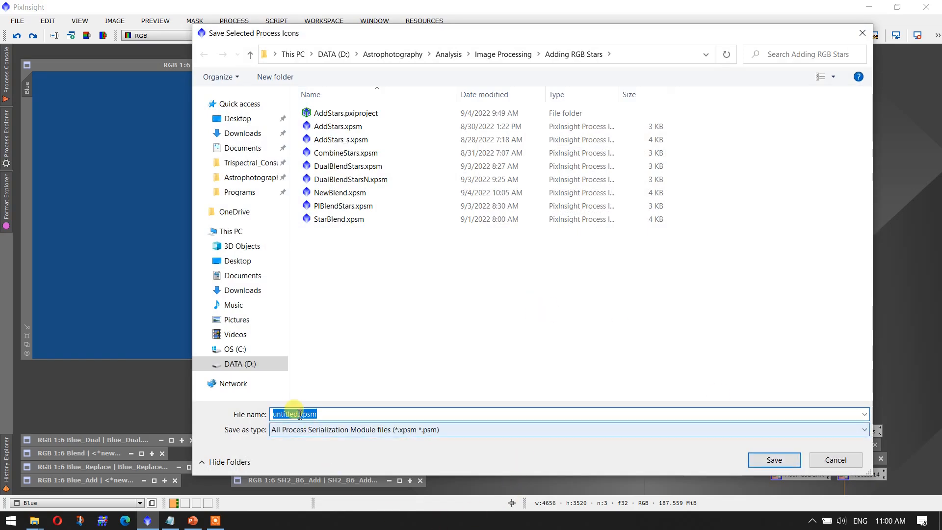
click(301, 417)
double_click(300, 417)
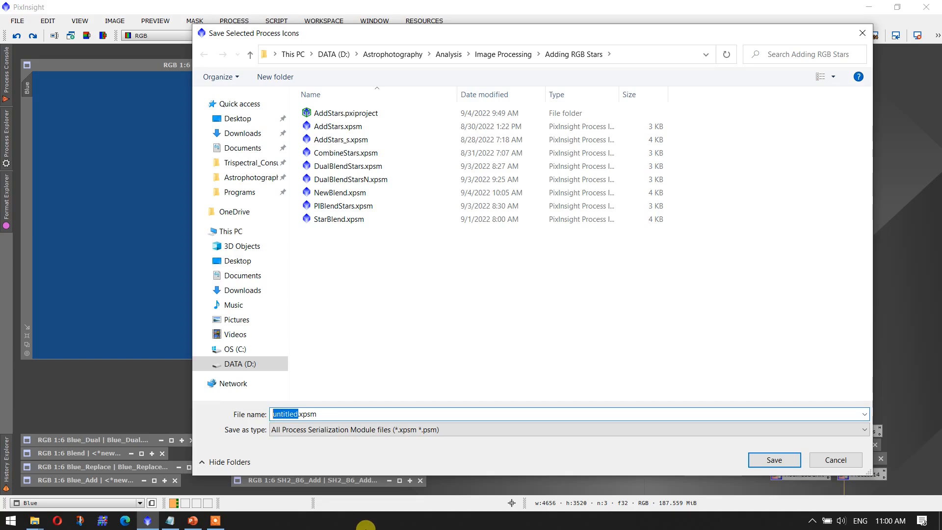
text(newblend)
click(773, 459)
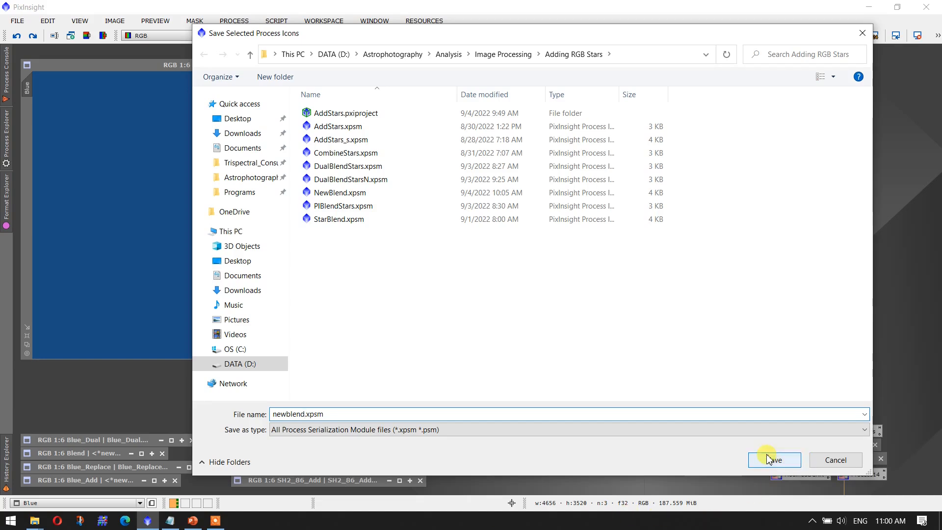
click(450, 286)
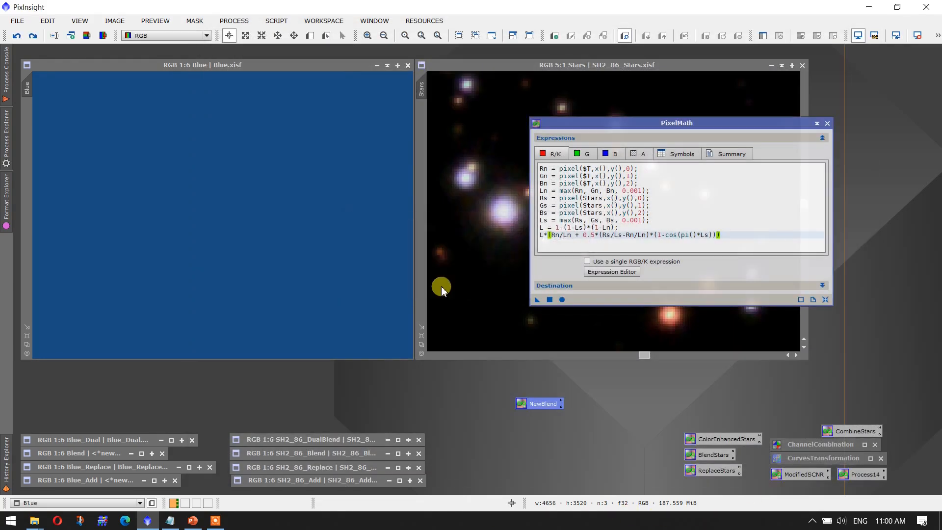
drag(528, 403, 642, 474)
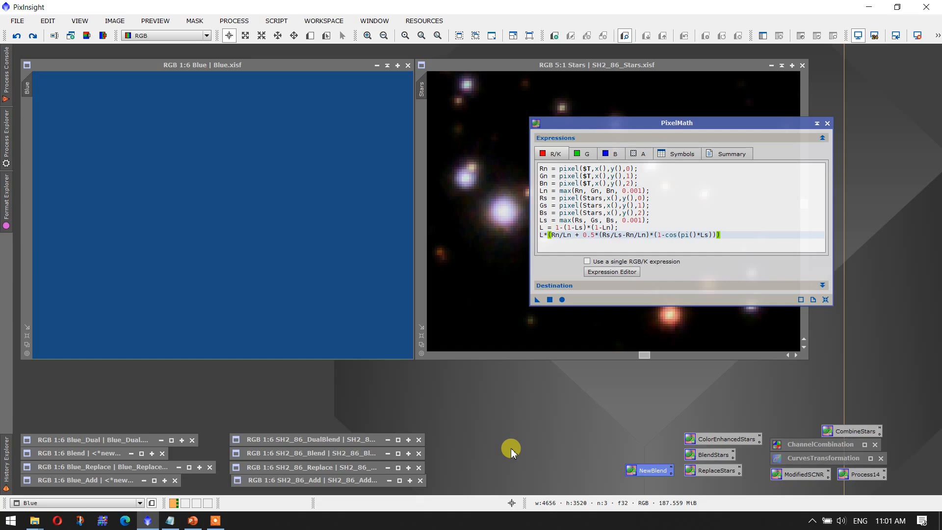
Apply the PixelMath expression to the Blue image and rename the resulting image New.
drag(554, 128, 841, 134)
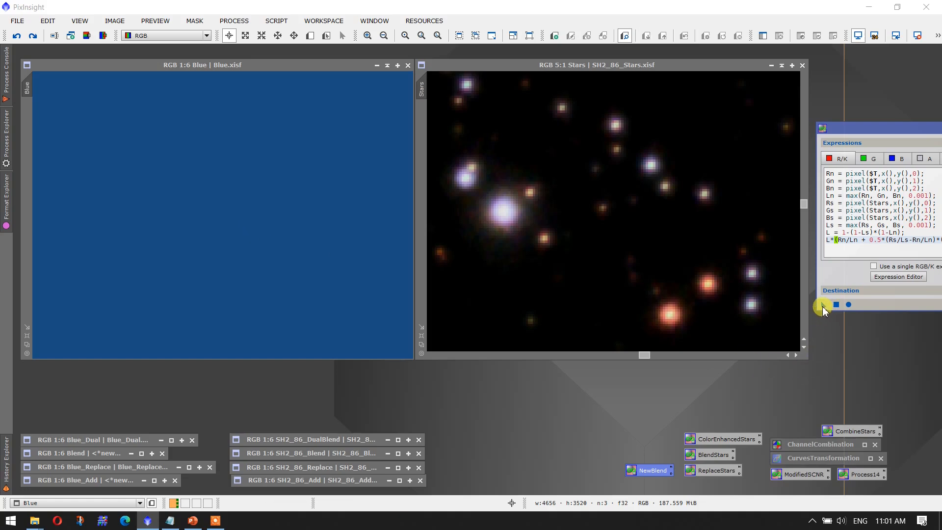
drag(824, 308, 338, 280)
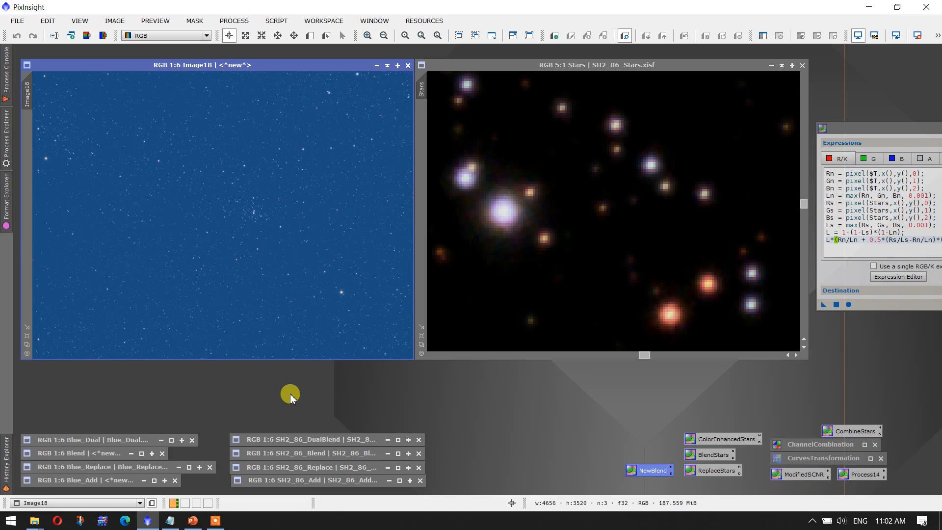
double_click(33, 90)
text(New)
click(534, 276)
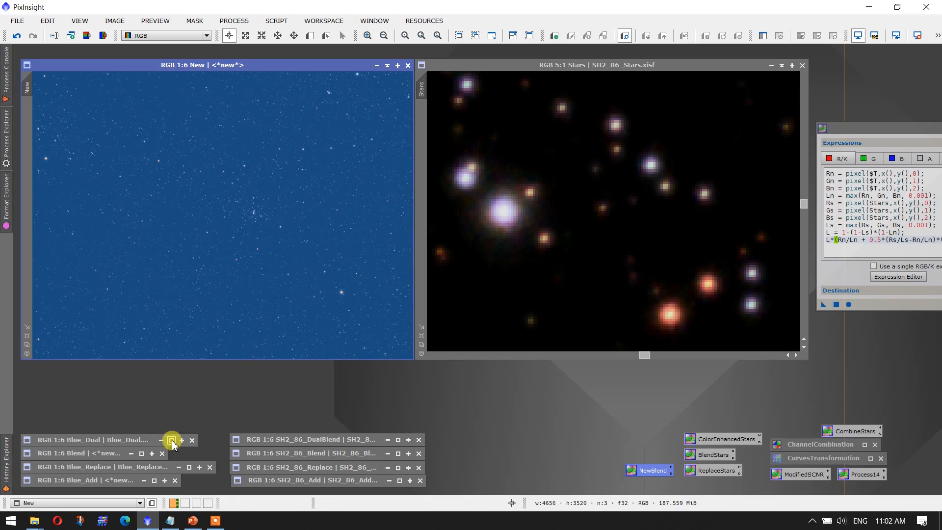
Place the Blend image beside New and match both to the Stars view at 5:1 to compare star colours.
double_click(74, 454)
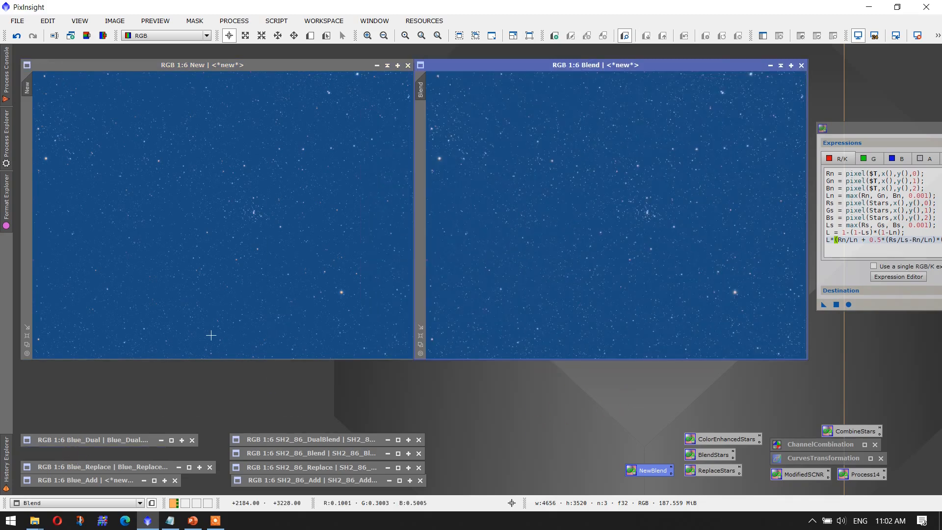
drag(479, 65, 536, 349)
drag(421, 89, 54, 109)
drag(559, 290, 511, 65)
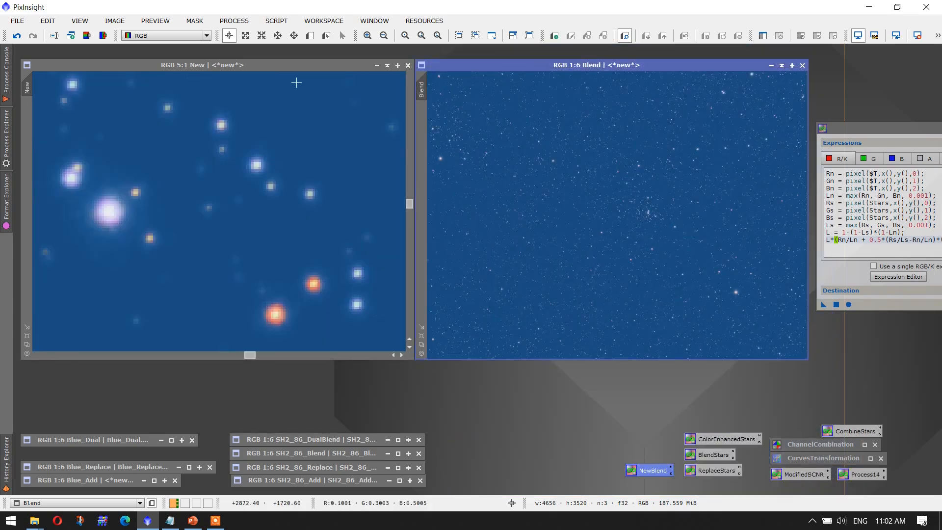
click(26, 74)
drag(395, 104, 419, 87)
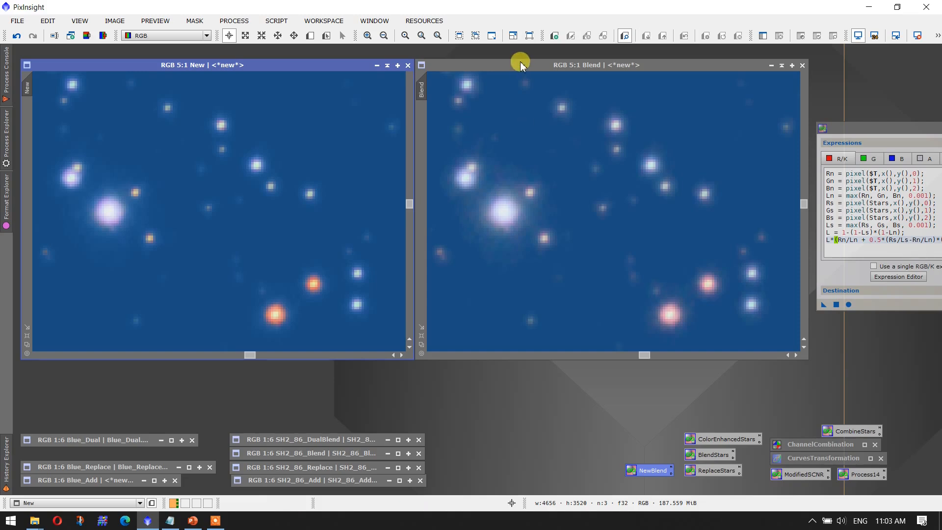
Minimize the Blend image to compare New with the original Stars image, and restore Blend.
click(772, 65)
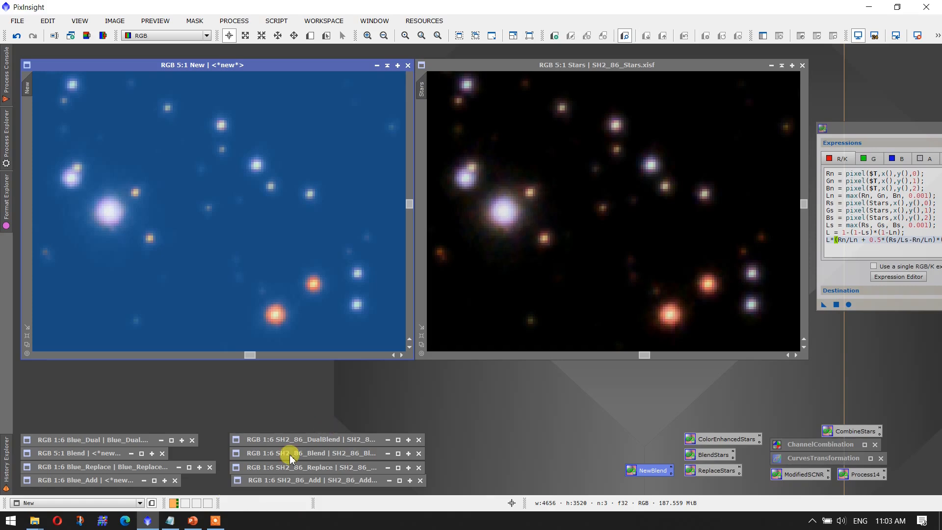
click(112, 457)
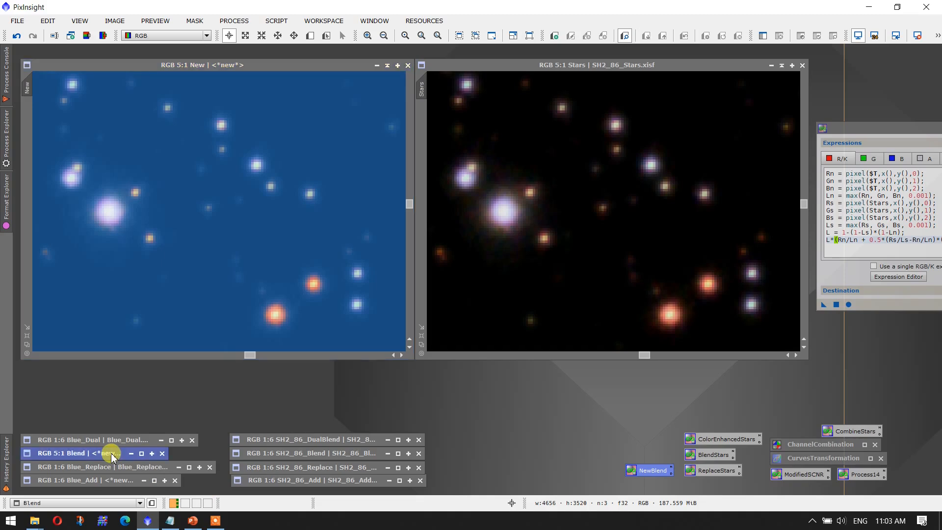
double_click(112, 457)
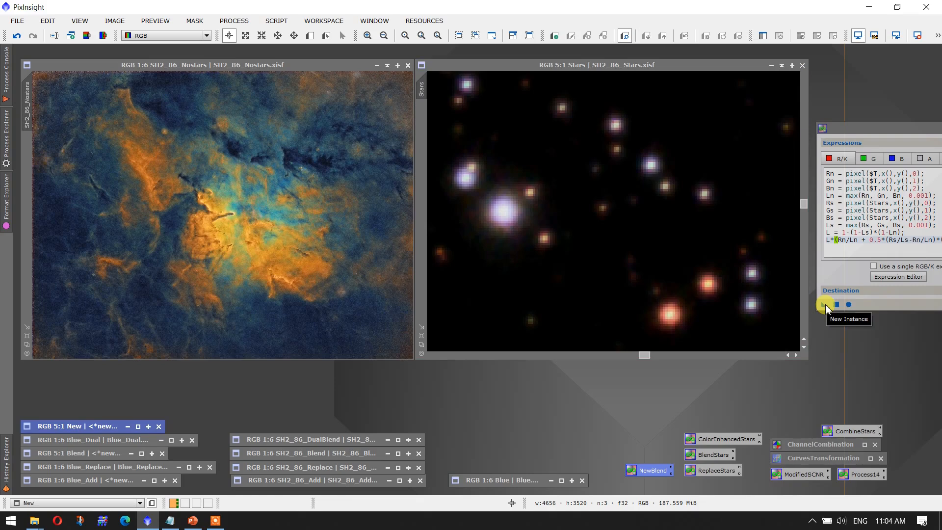
Apply the PixelMath expression to the SH2_86_Nostars image and place SH2_86_Blend beside the result.
drag(823, 305, 194, 304)
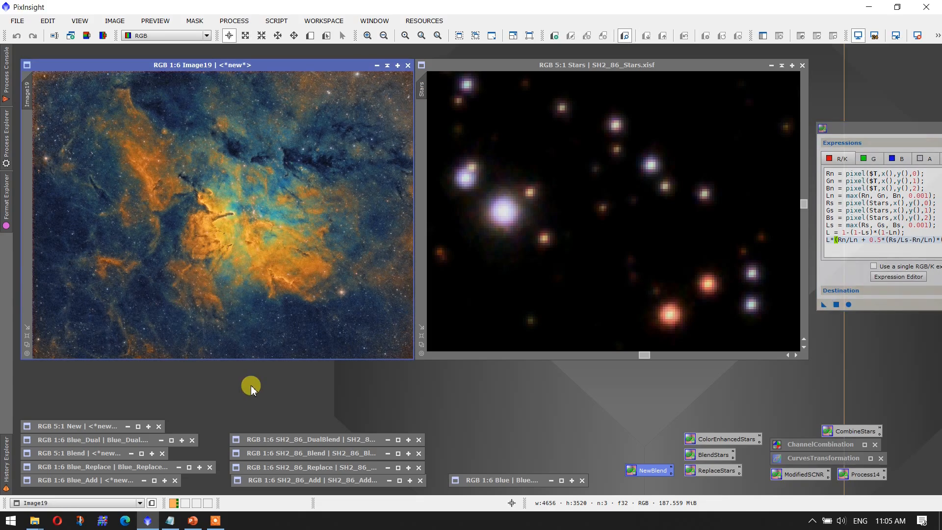
double_click(288, 456)
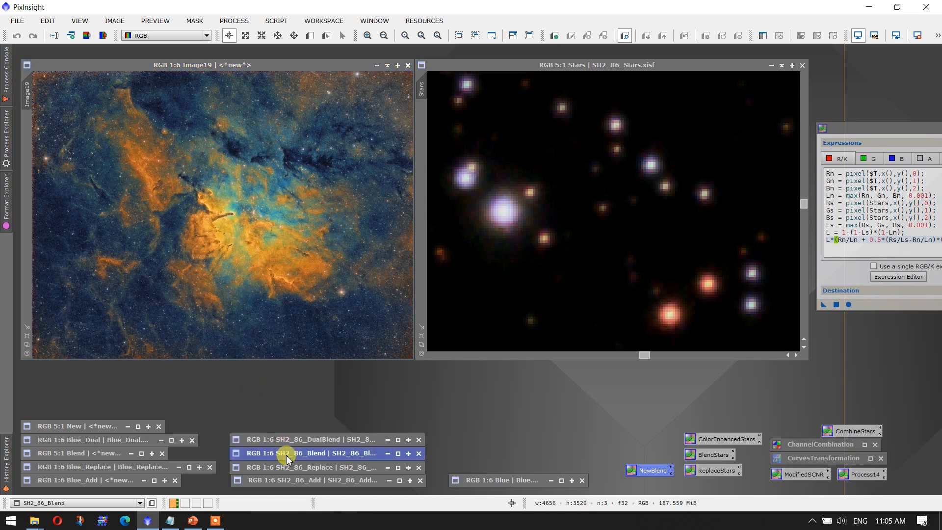
drag(240, 67, 633, 68)
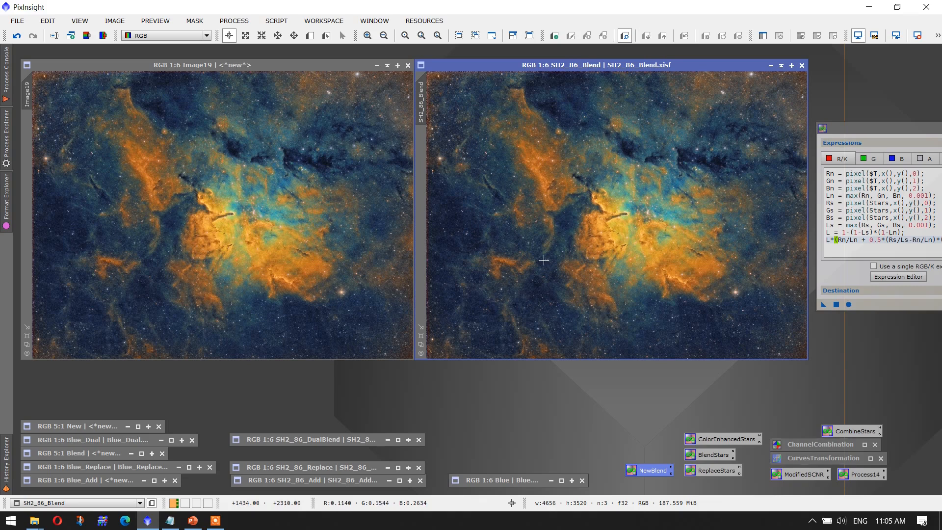
Compare the new star combination with SH2_86_Blend at 1:1 over the same central nebula area.
click(421, 355)
click(27, 355)
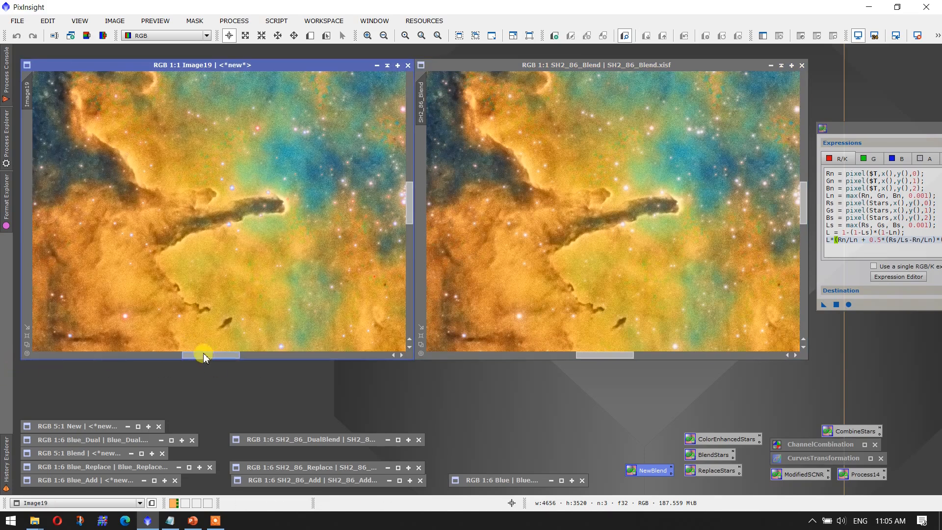
drag(205, 357, 213, 357)
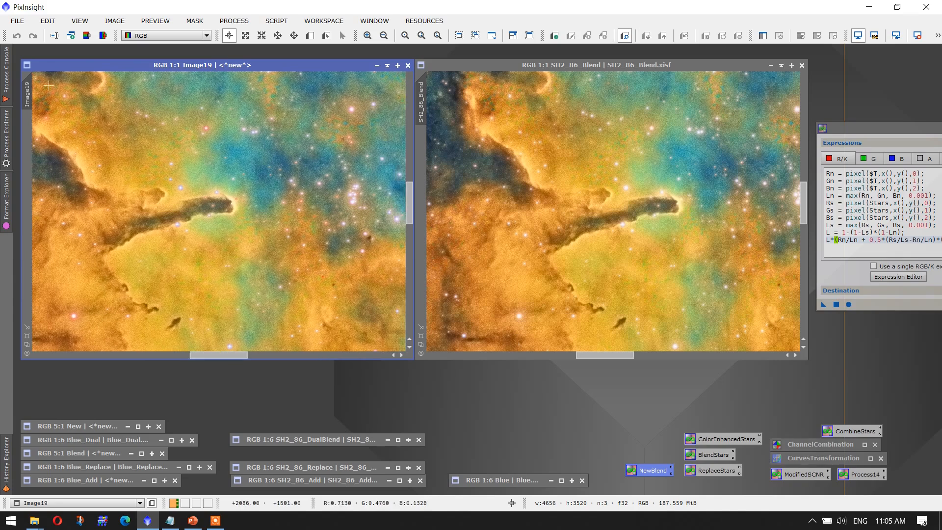
drag(34, 85, 424, 91)
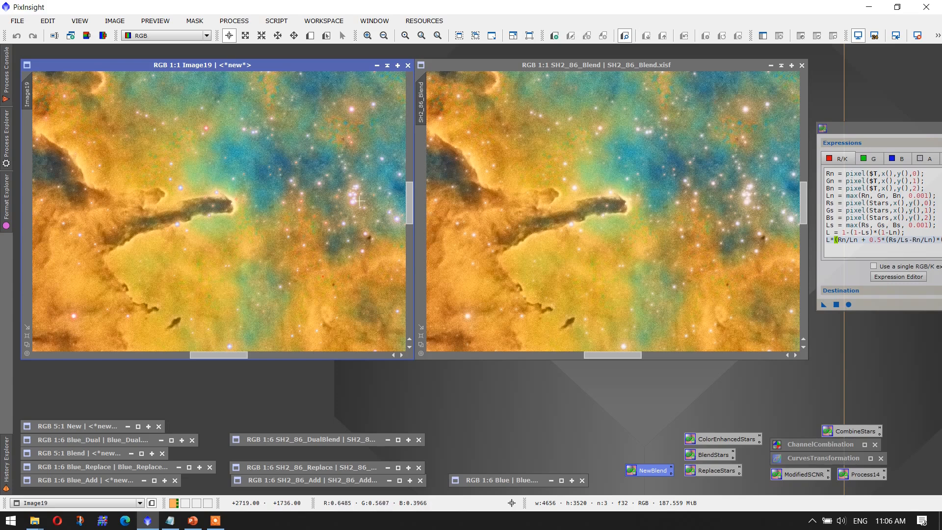
Match the new combination and SH2_86_Blend to the Stars view at 5:1 and compare their star colours side by side.
drag(463, 66, 485, 165)
click(425, 82)
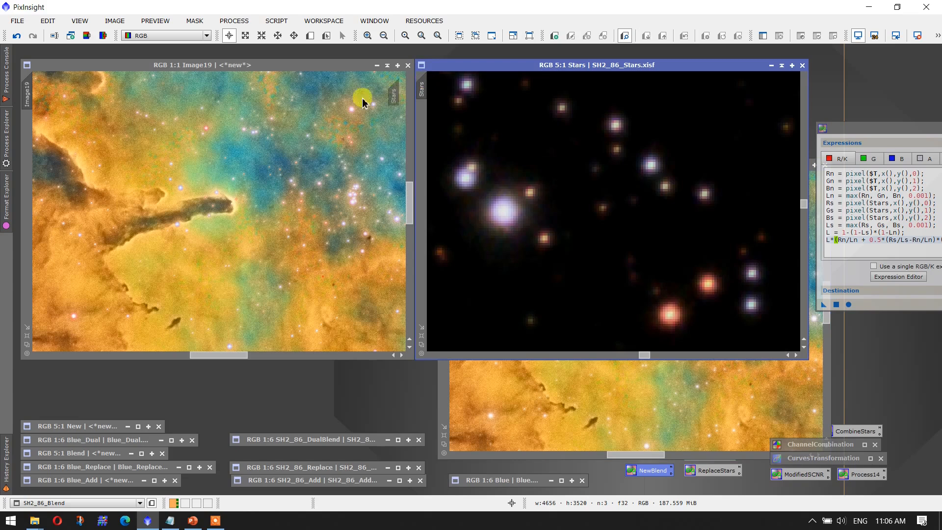
drag(35, 94, 34, 85)
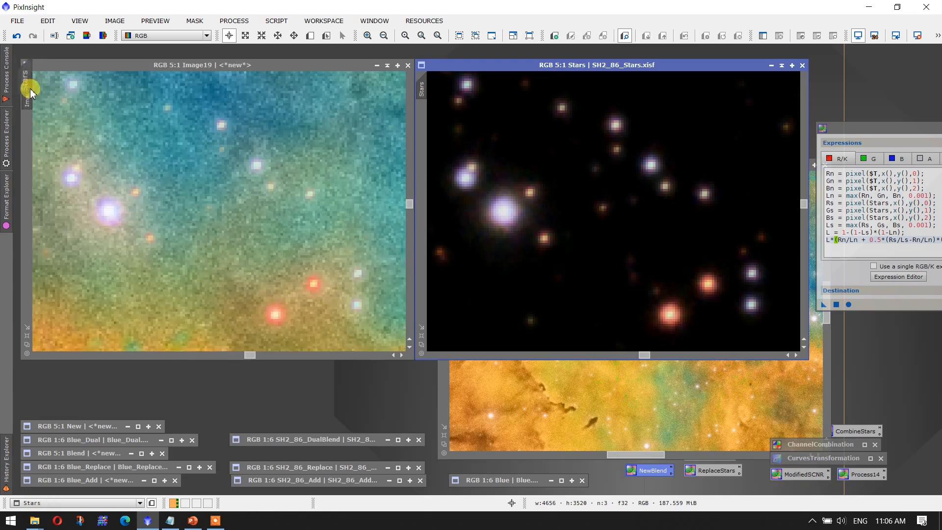
click(597, 459)
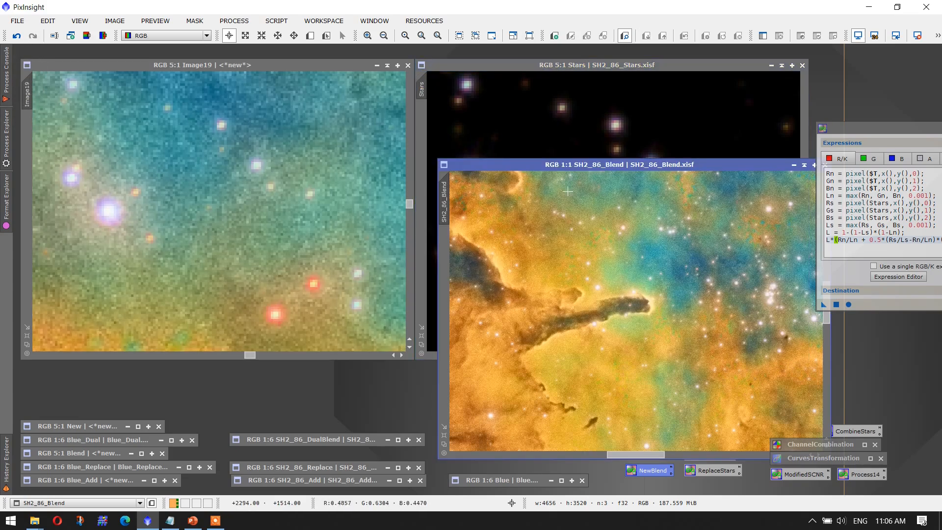
drag(565, 170, 541, 67)
drag(22, 88, 421, 87)
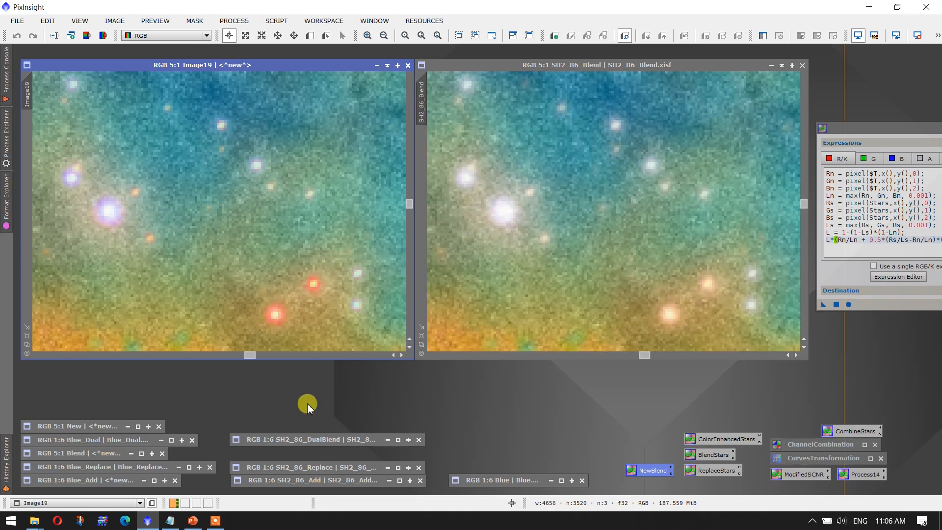